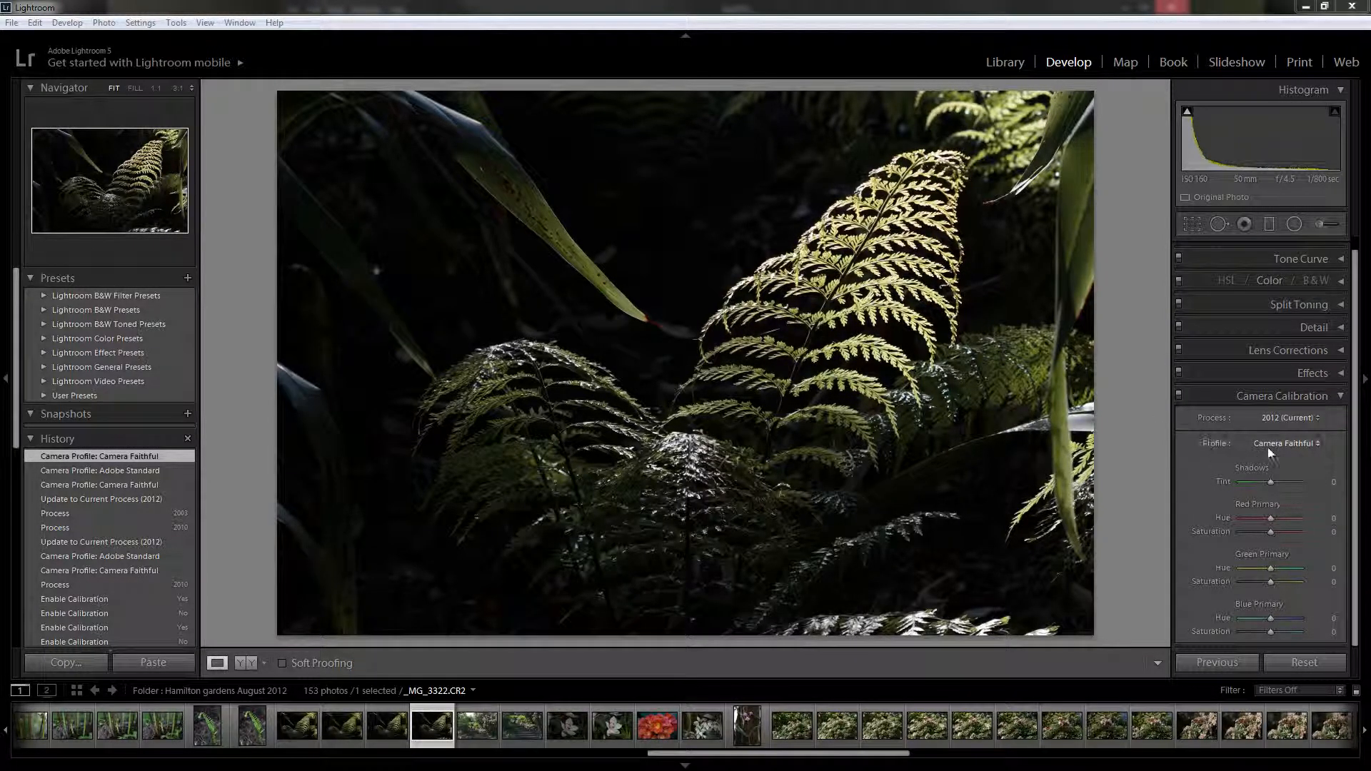
# Step: Try the Adobe Standard, Camera Landscape, Camera Neutral, Camera Portrait and Camera Standard calibration profiles on the fern photo
pyautogui.click(1305, 444)
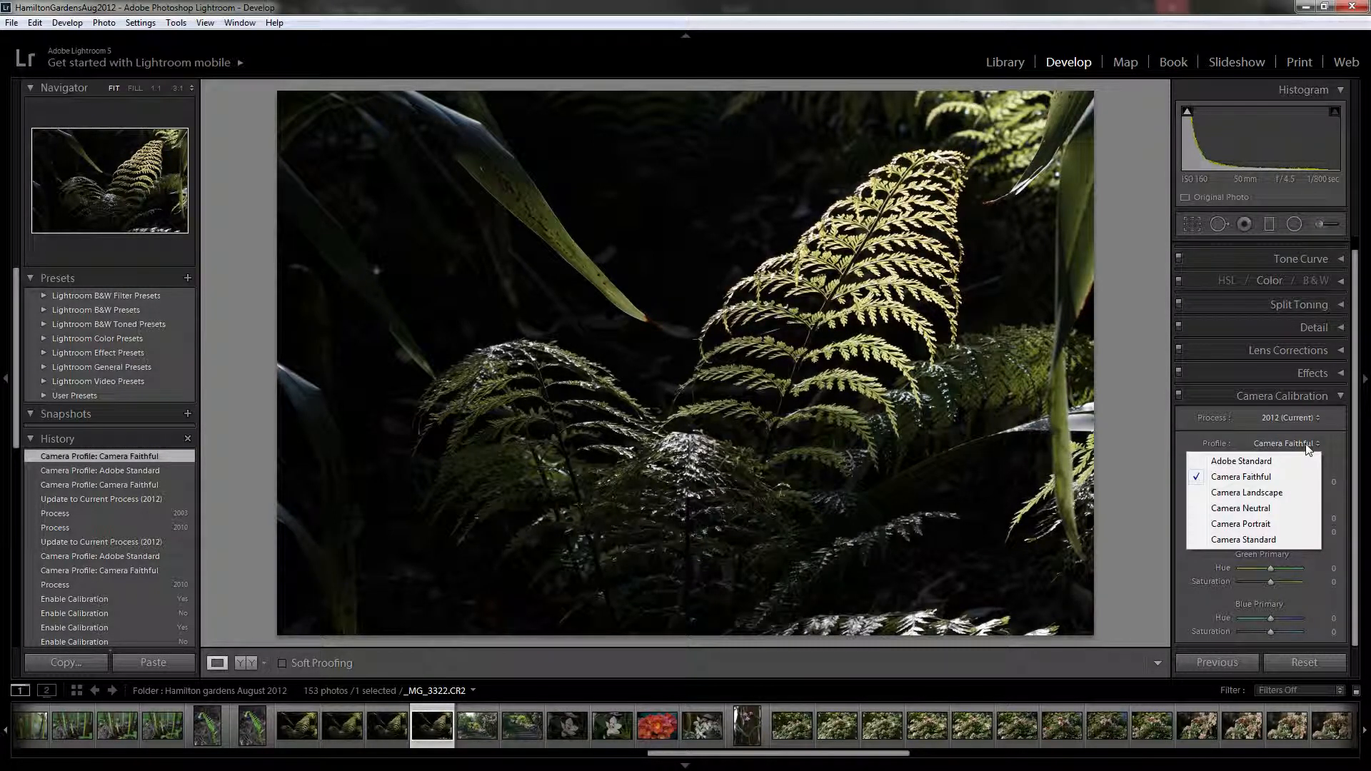
pyautogui.click(1239, 462)
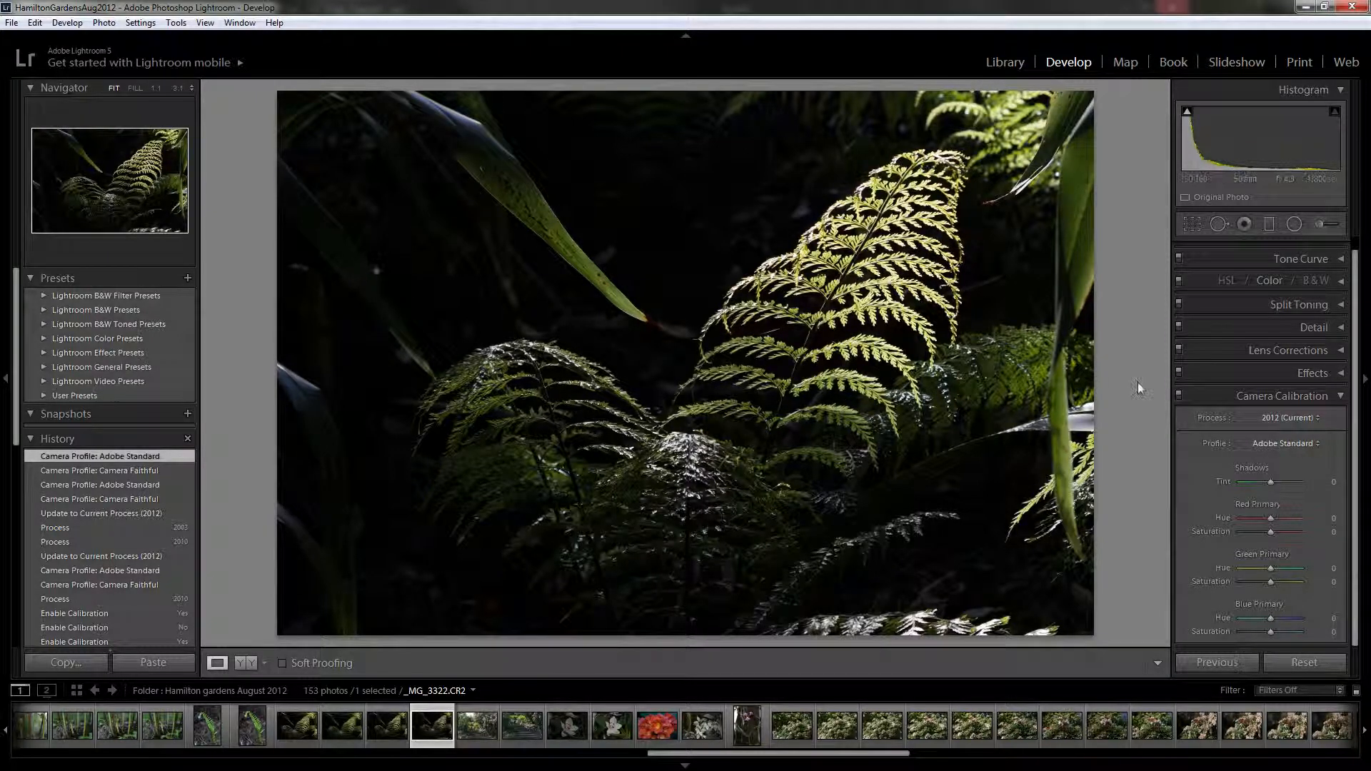
pyautogui.click(1295, 443)
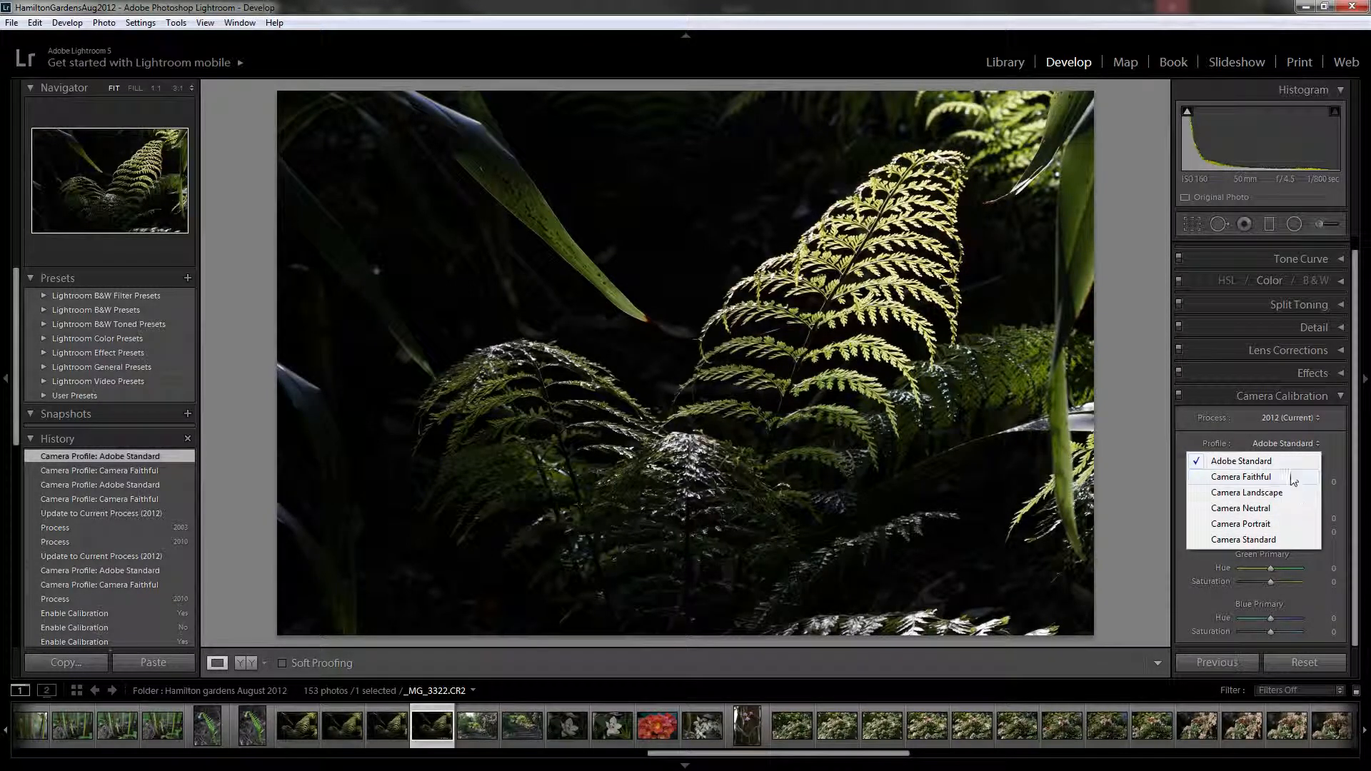
pyautogui.click(1275, 492)
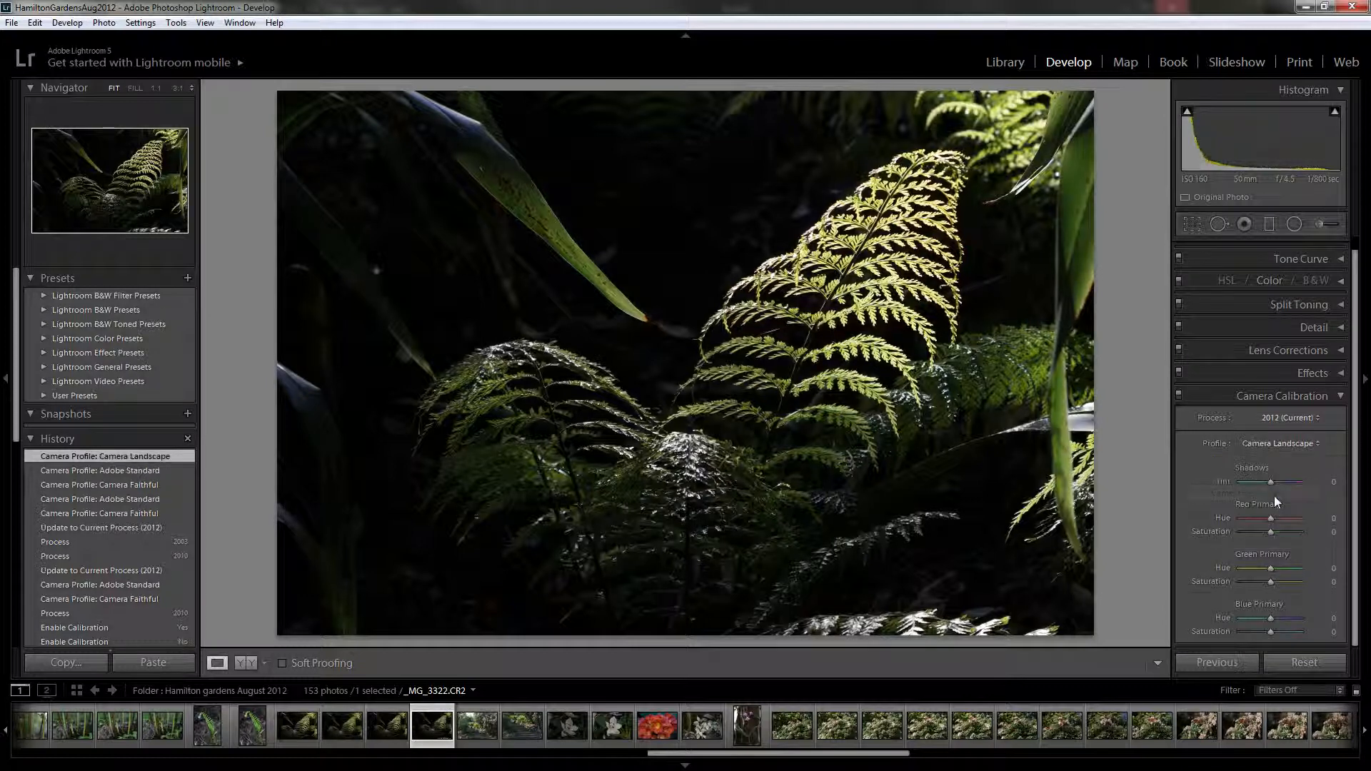
pyautogui.click(1281, 443)
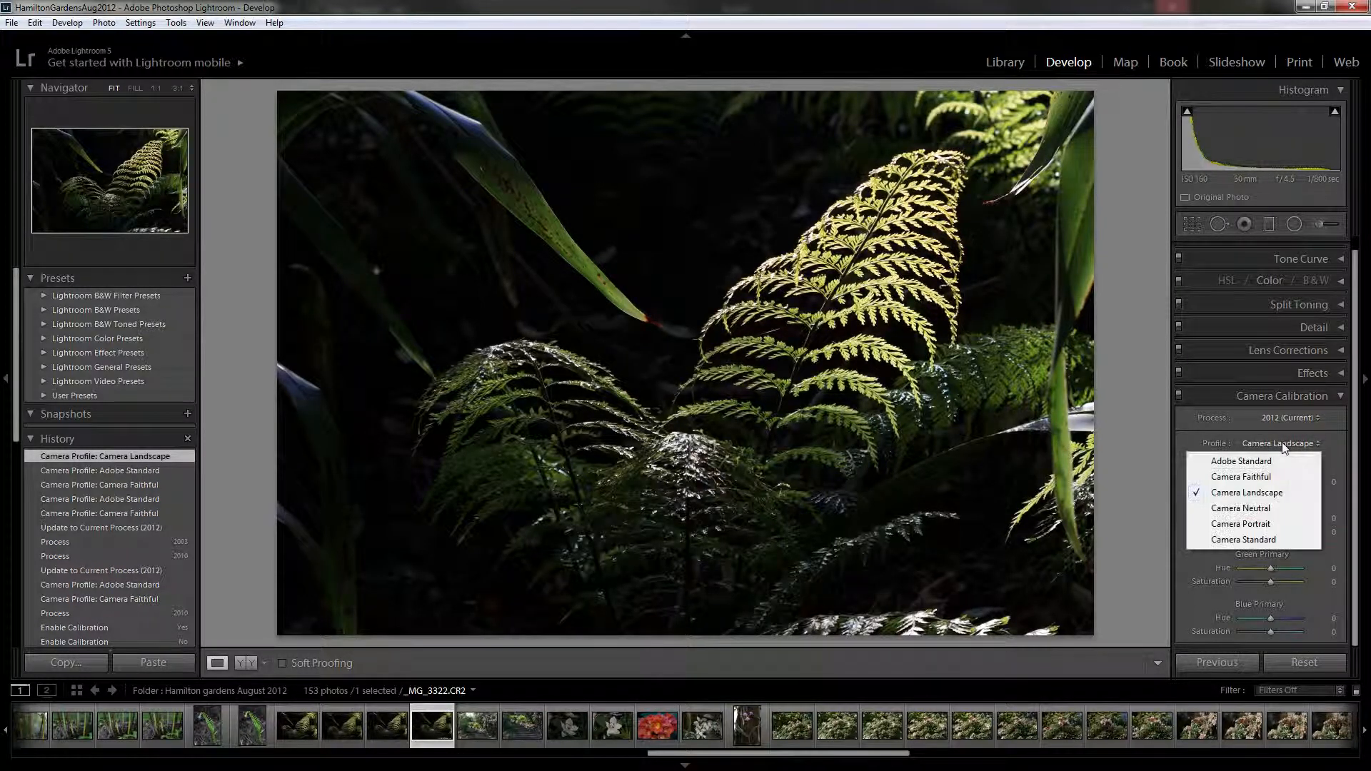
pyautogui.click(1262, 508)
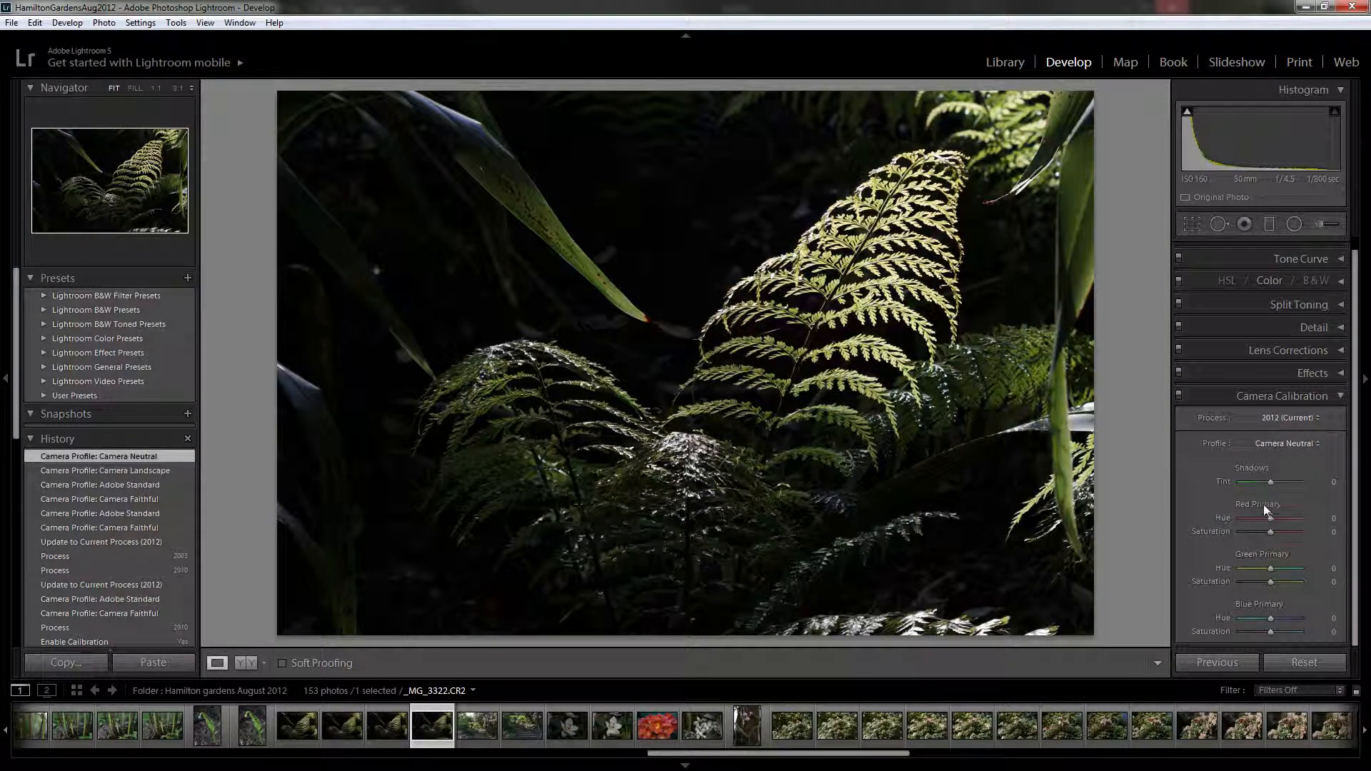
pyautogui.click(1277, 443)
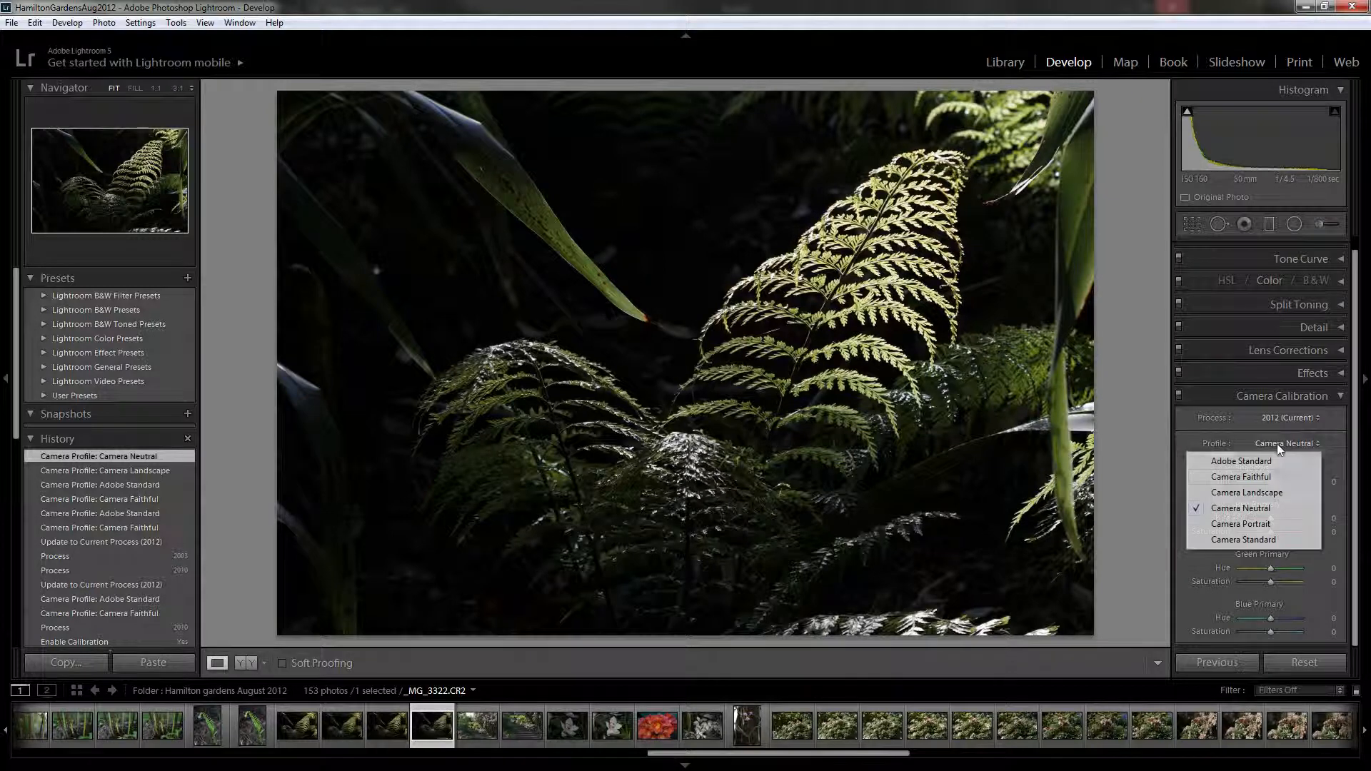
pyautogui.click(1266, 524)
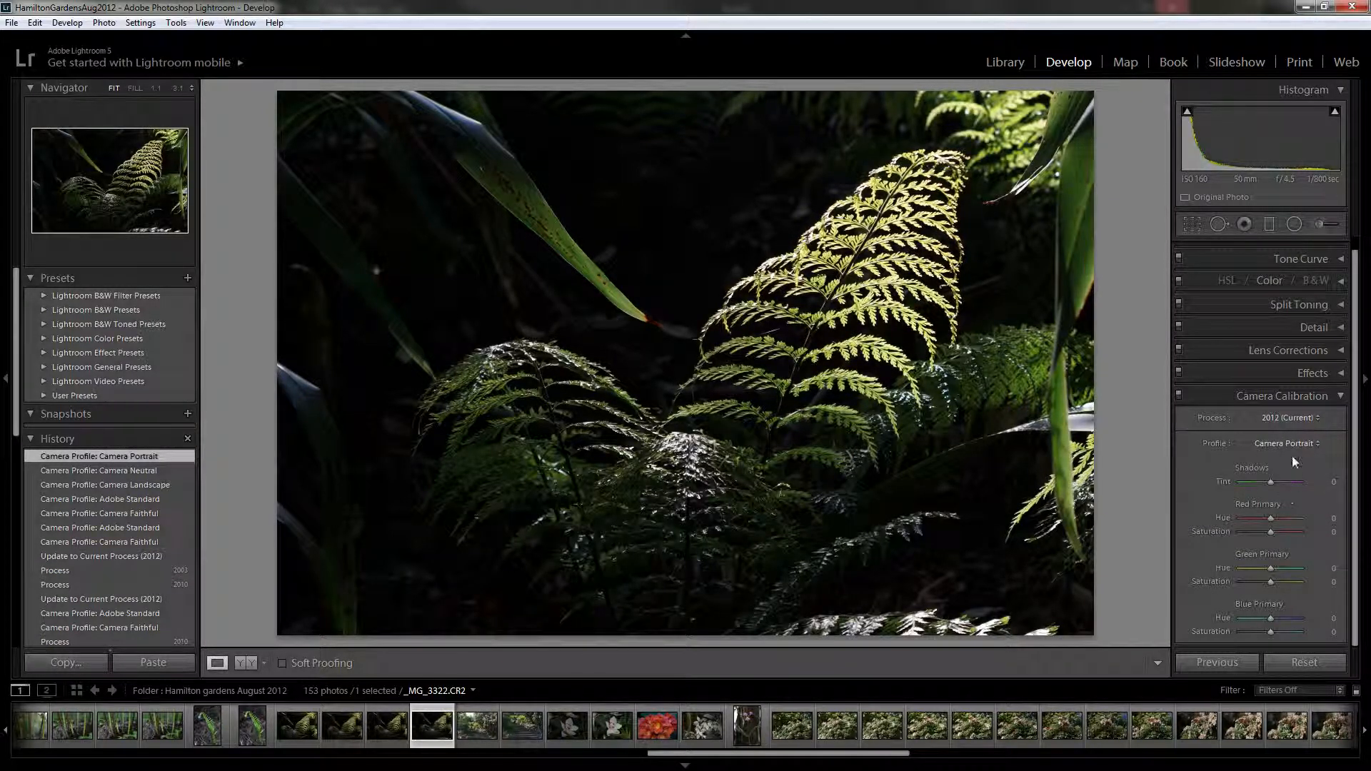
pyautogui.click(1286, 445)
pyautogui.click(1273, 537)
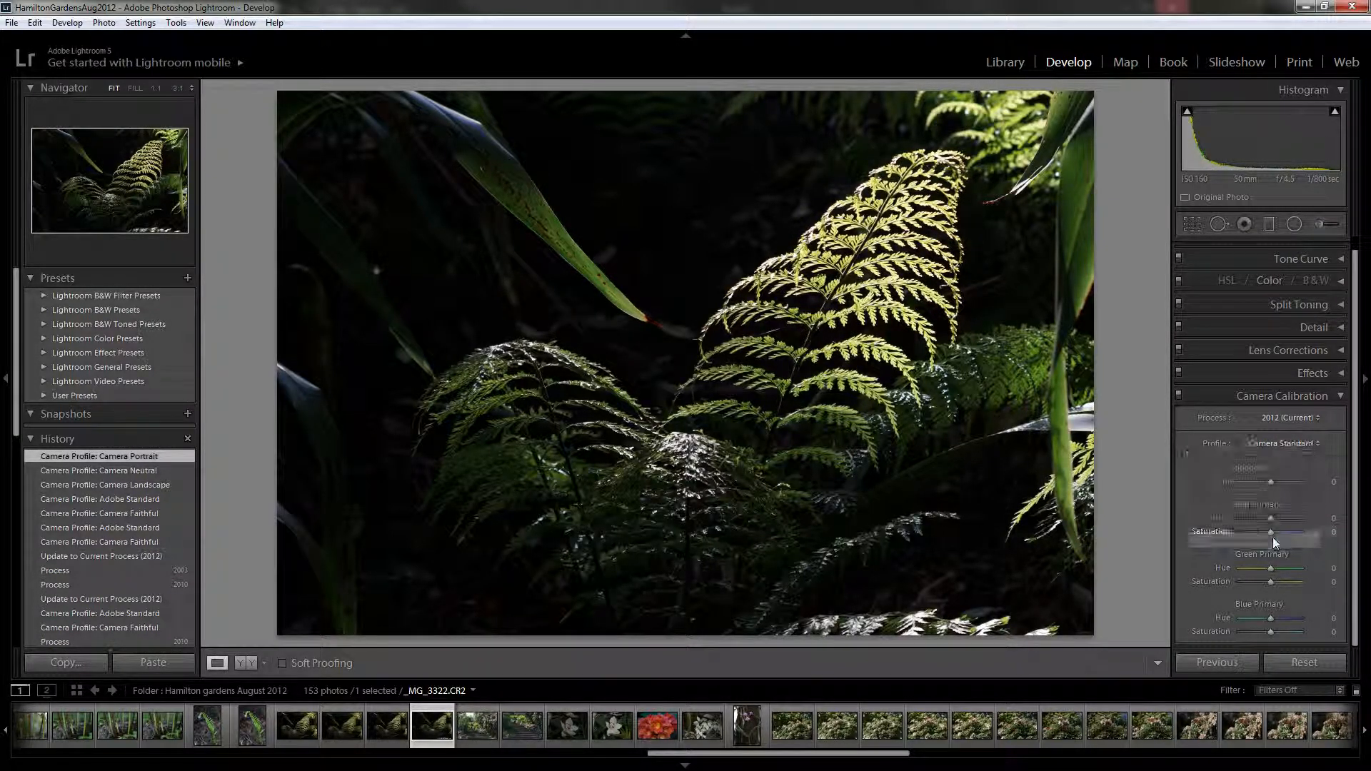
# Step: Switch the camera calibration profile back to Adobe Standard for comparison and settle on Camera Landscape
pyautogui.click(1294, 443)
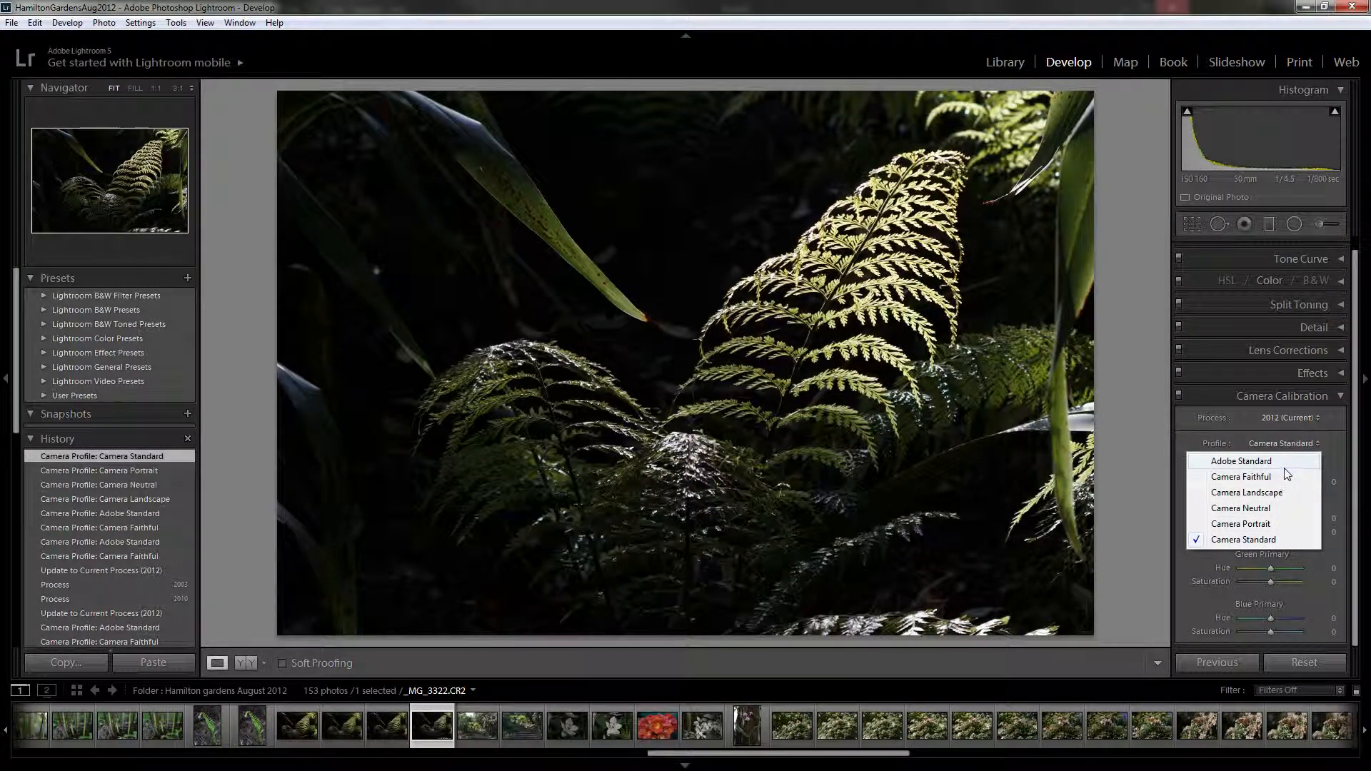
pyautogui.click(1240, 463)
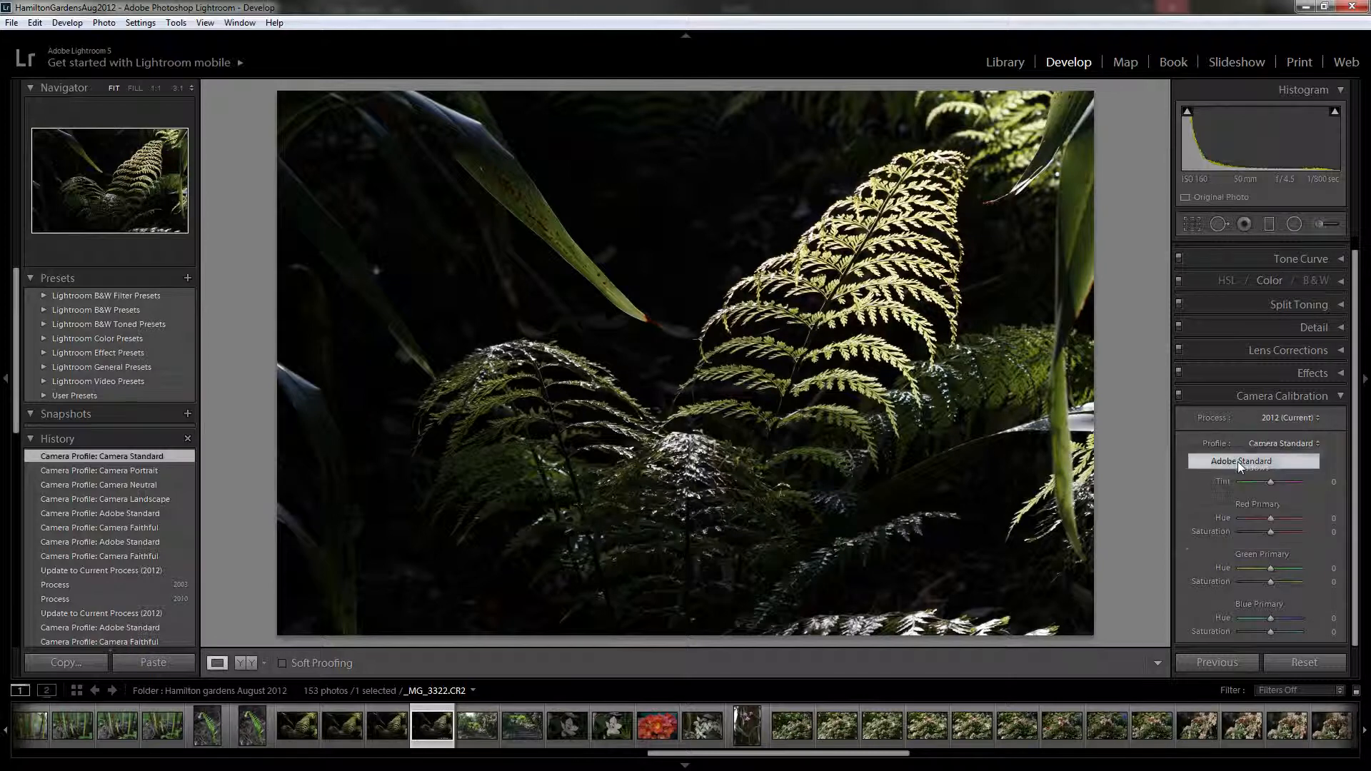
pyautogui.click(1290, 444)
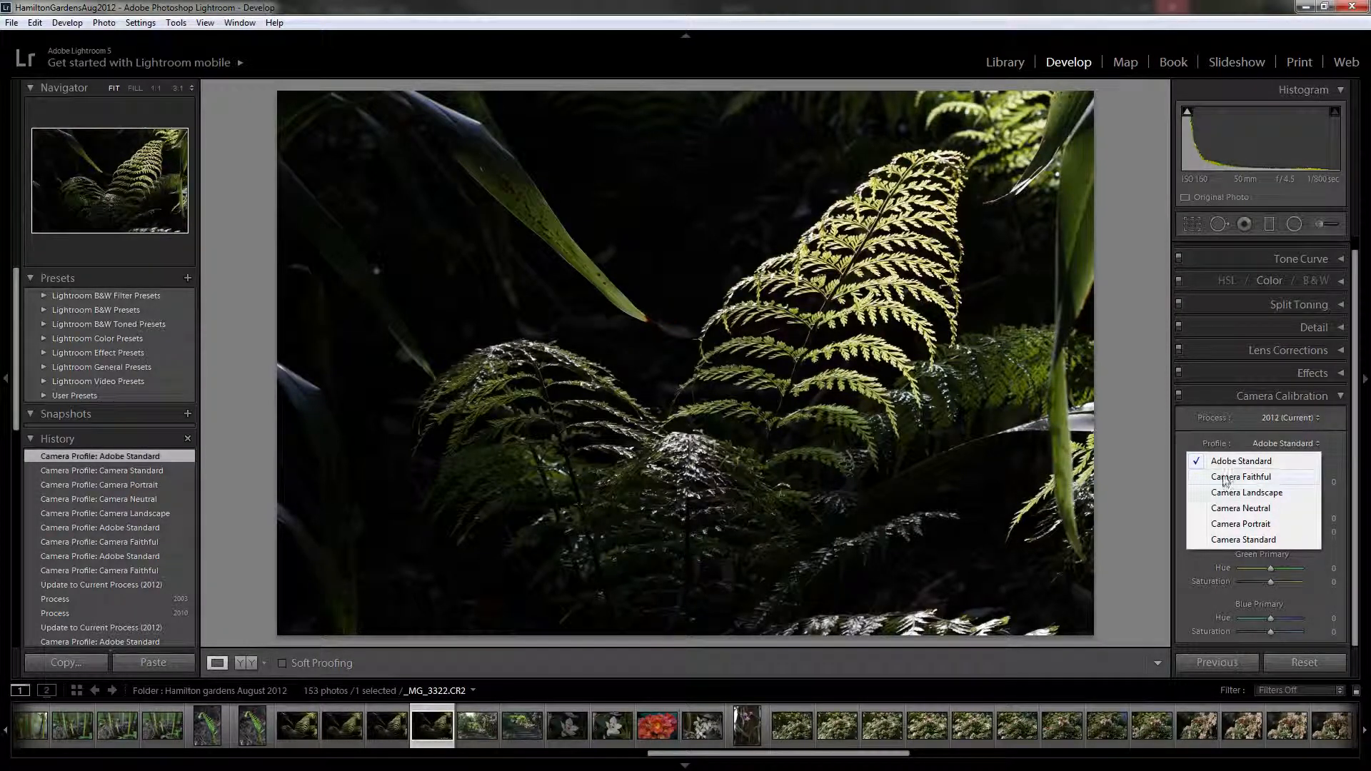
pyautogui.click(1268, 494)
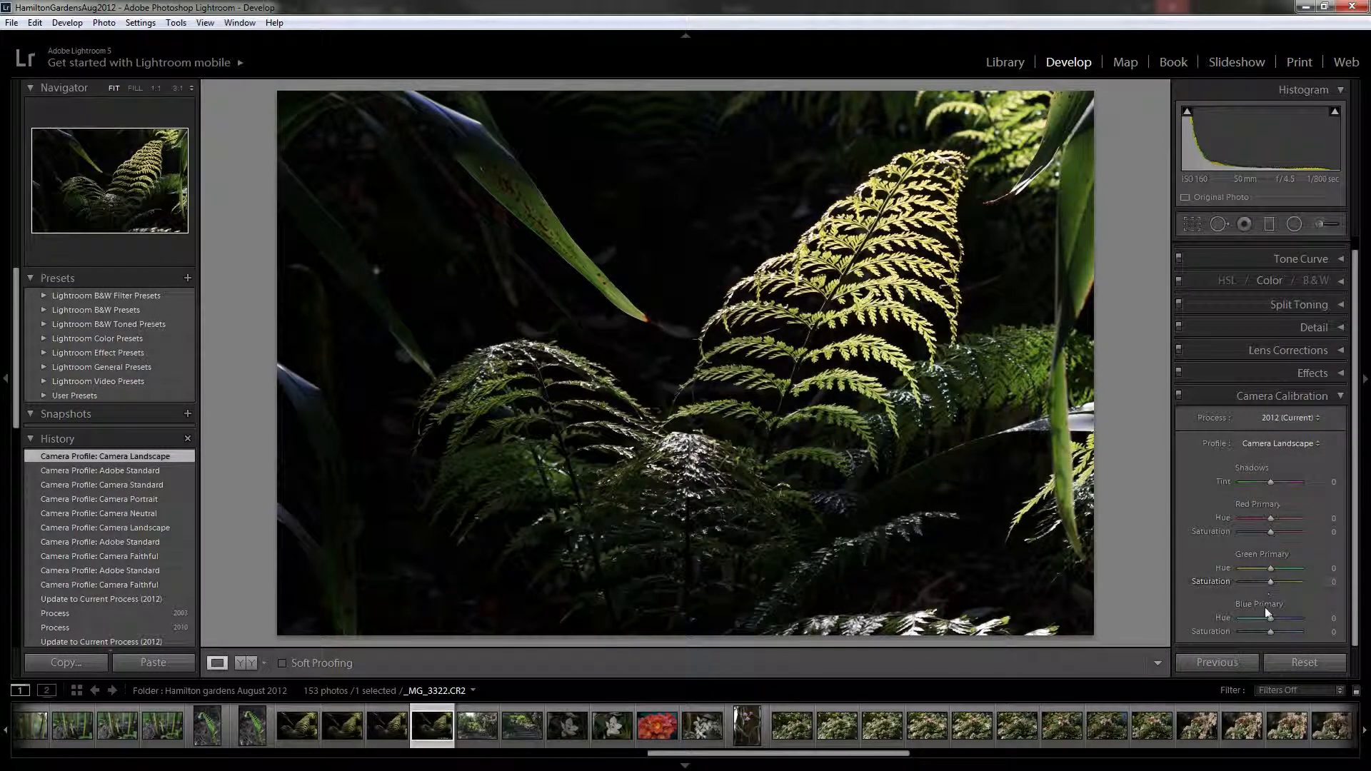
# Step: Set the Red Primary to hue -38 and saturation +52, and the Blue Primary to hue -93 and saturation +64
pyautogui.moveTo(1268, 480); pyautogui.dragTo(1267, 530)
pyautogui.doubleClick(1268, 479)
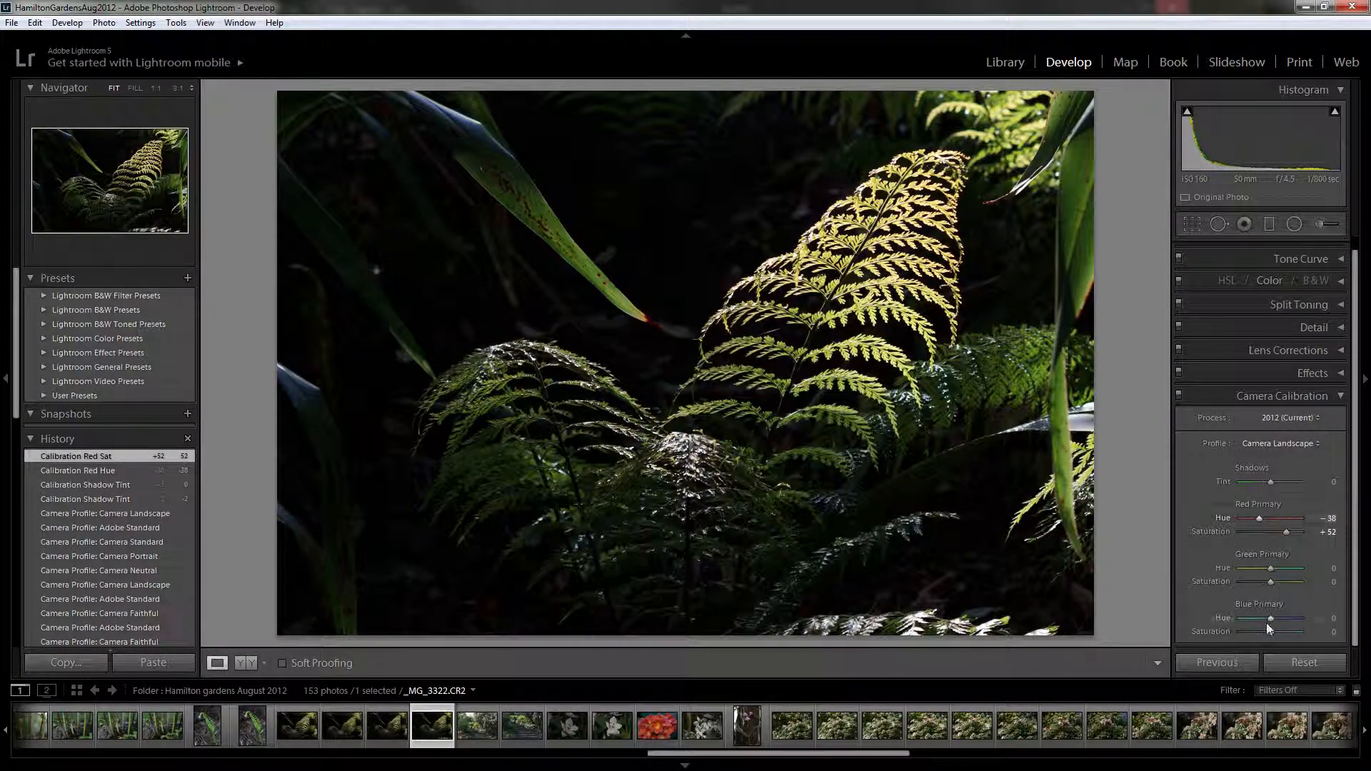
pyautogui.moveTo(1271, 617)
pyautogui.mouseDown()
pyautogui.moveTo(1240, 615)
pyautogui.moveTo(1289, 634)
pyautogui.mouseUp()
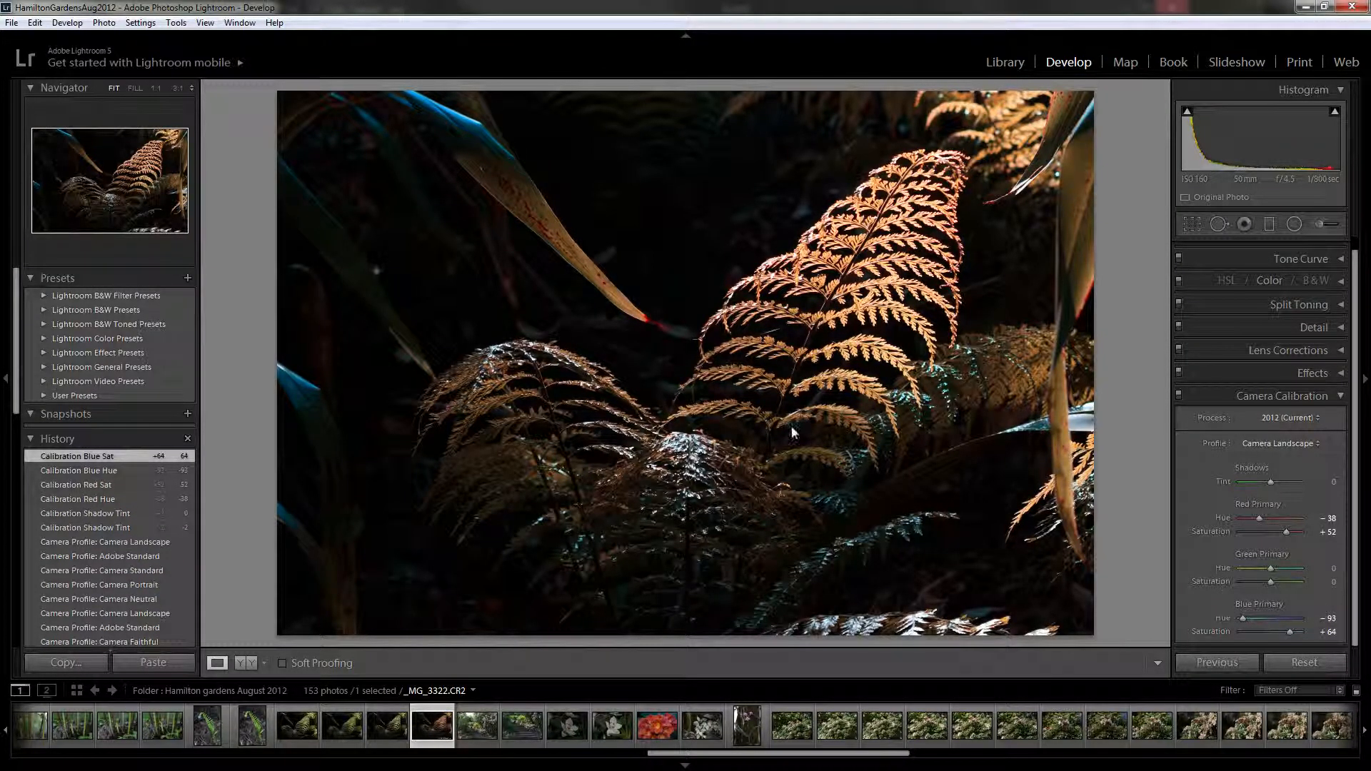
# Step: Review the settings a new develop preset can include, and cancel without creating a preset
pyautogui.click(142, 23)
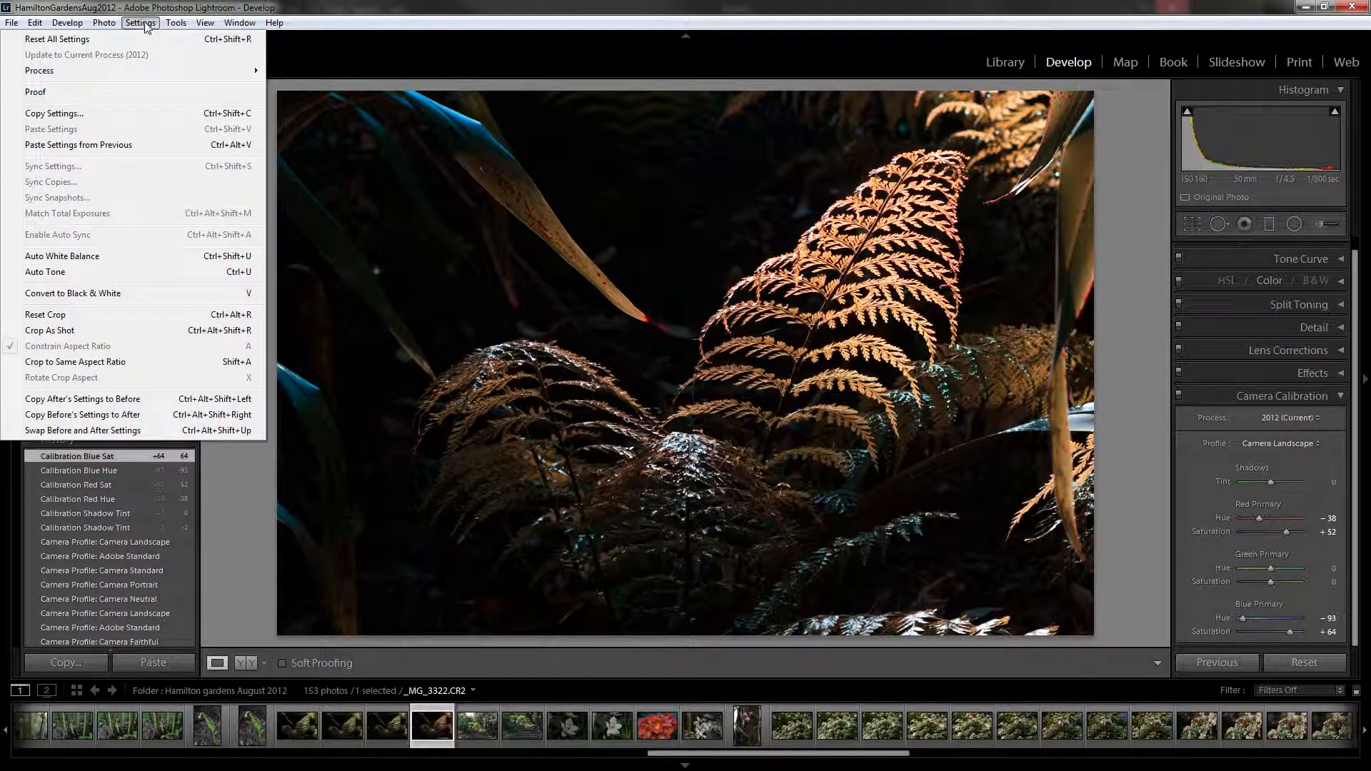
pyautogui.moveTo(75, 27)
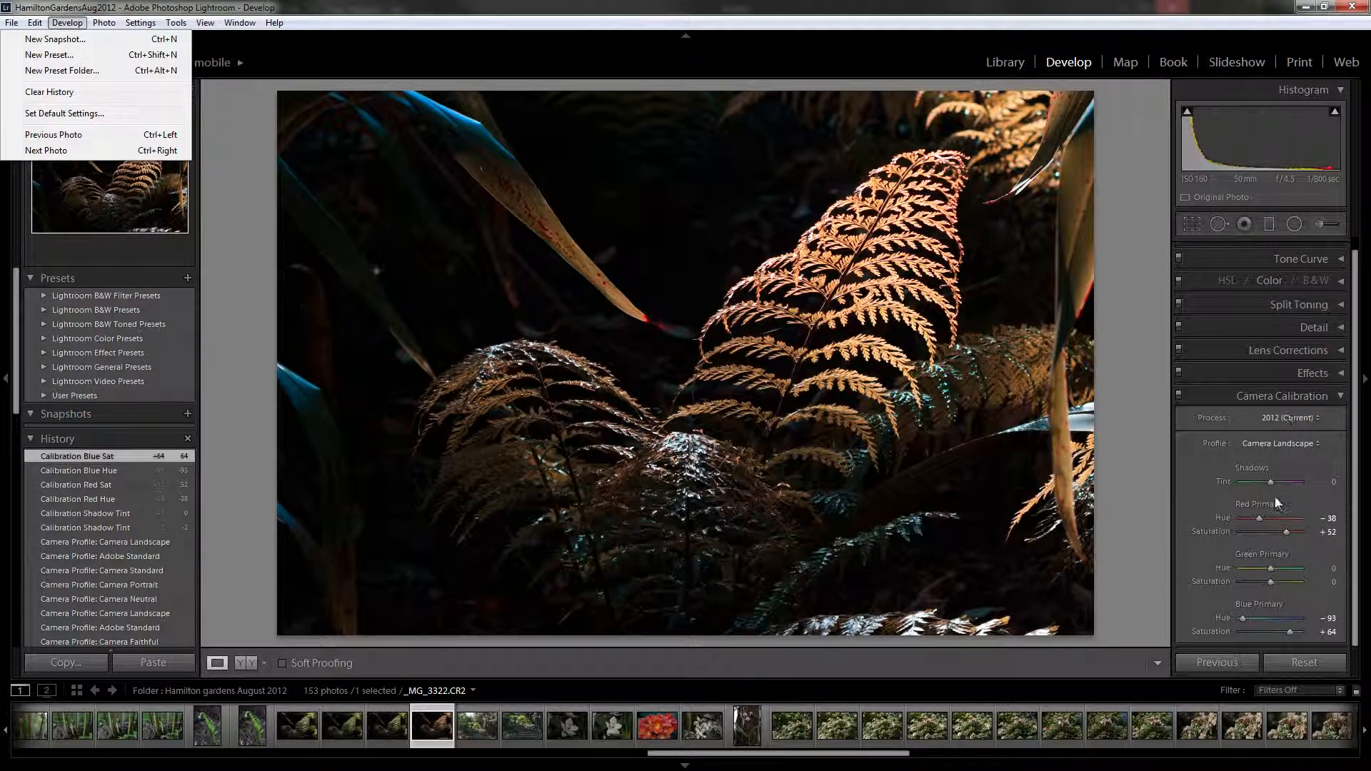
pyautogui.press('Escape')
pyautogui.scroll(1, 1313, 285)
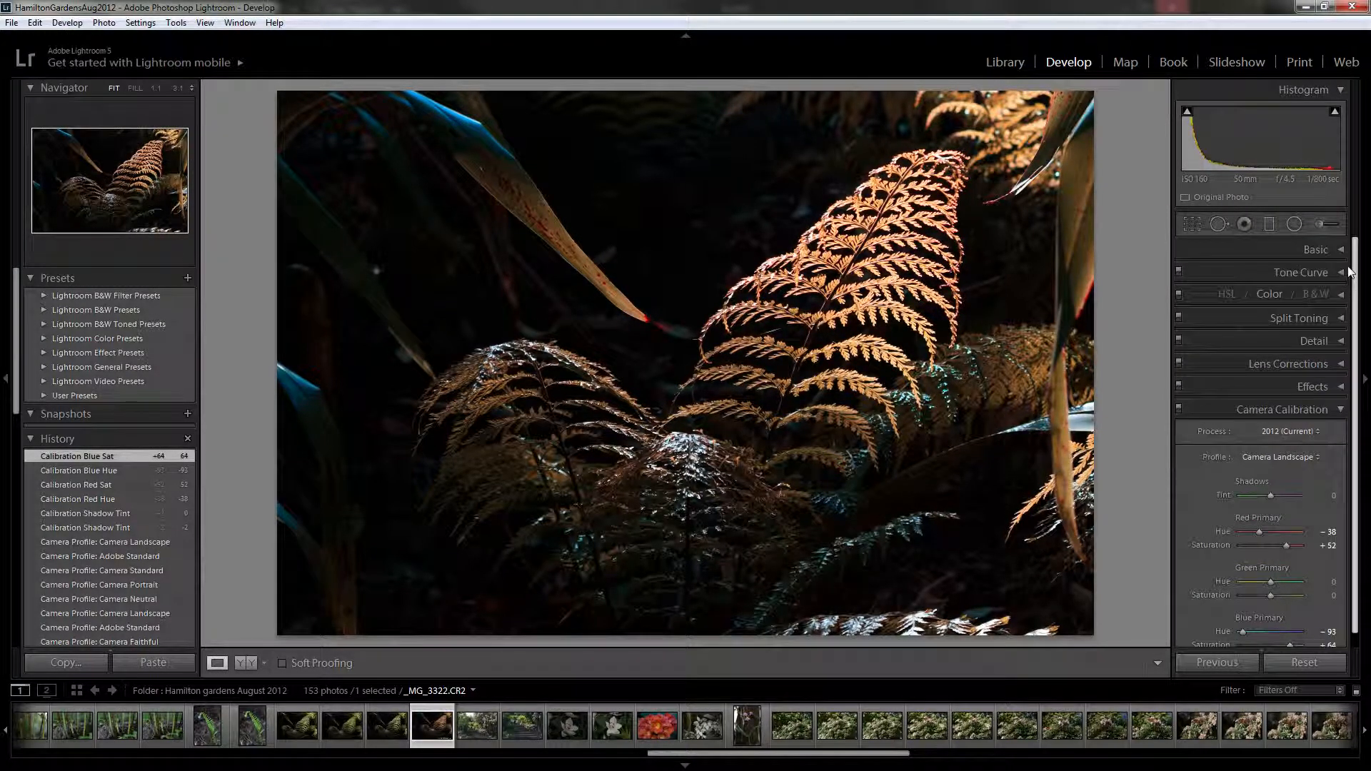
pyautogui.click(34, 22)
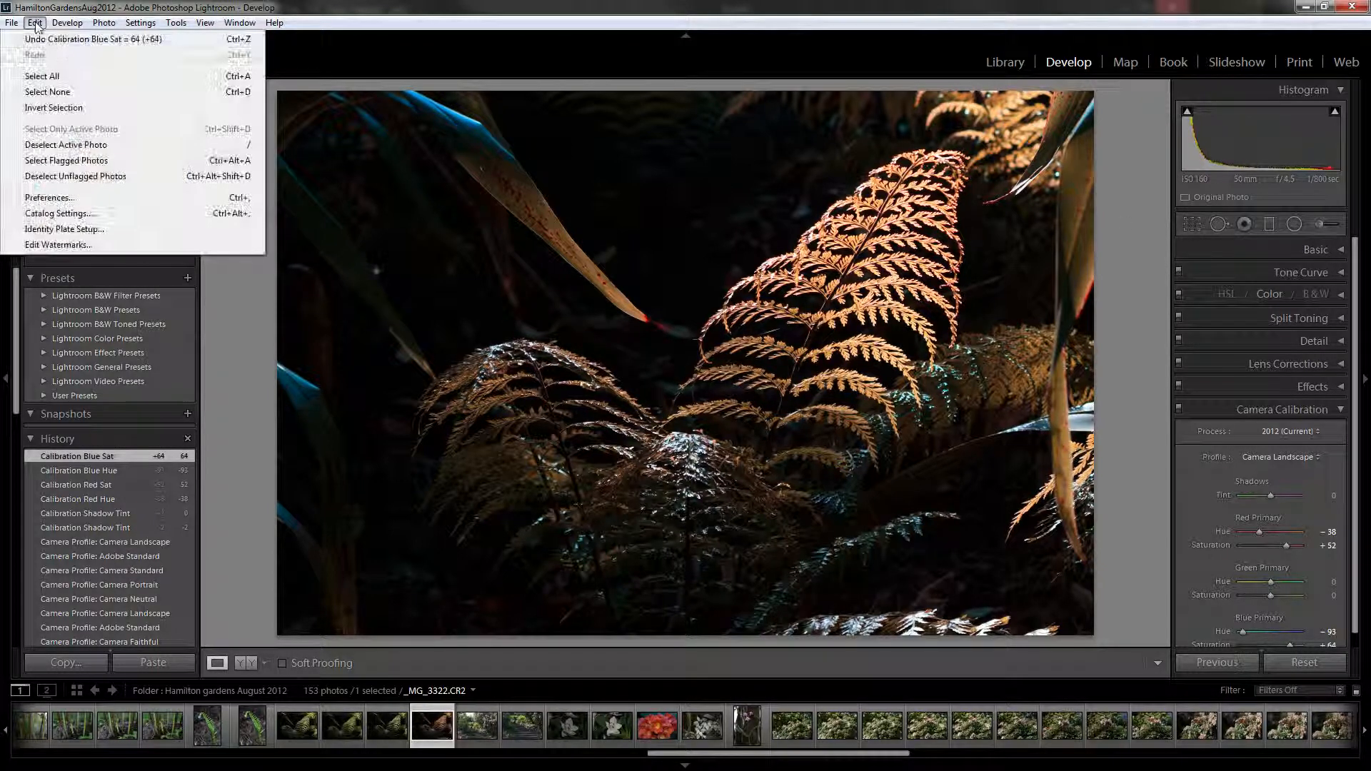
pyautogui.moveTo(67, 23)
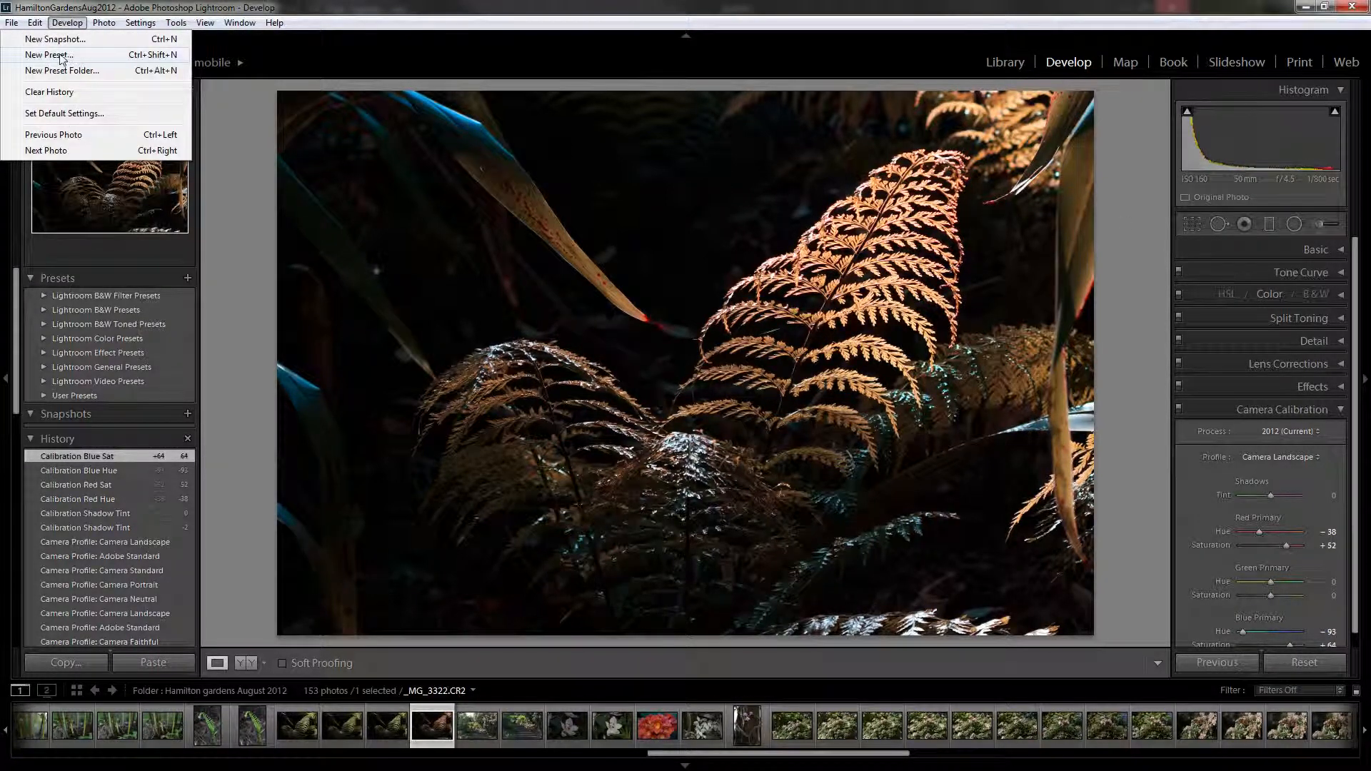
pyautogui.click(58, 57)
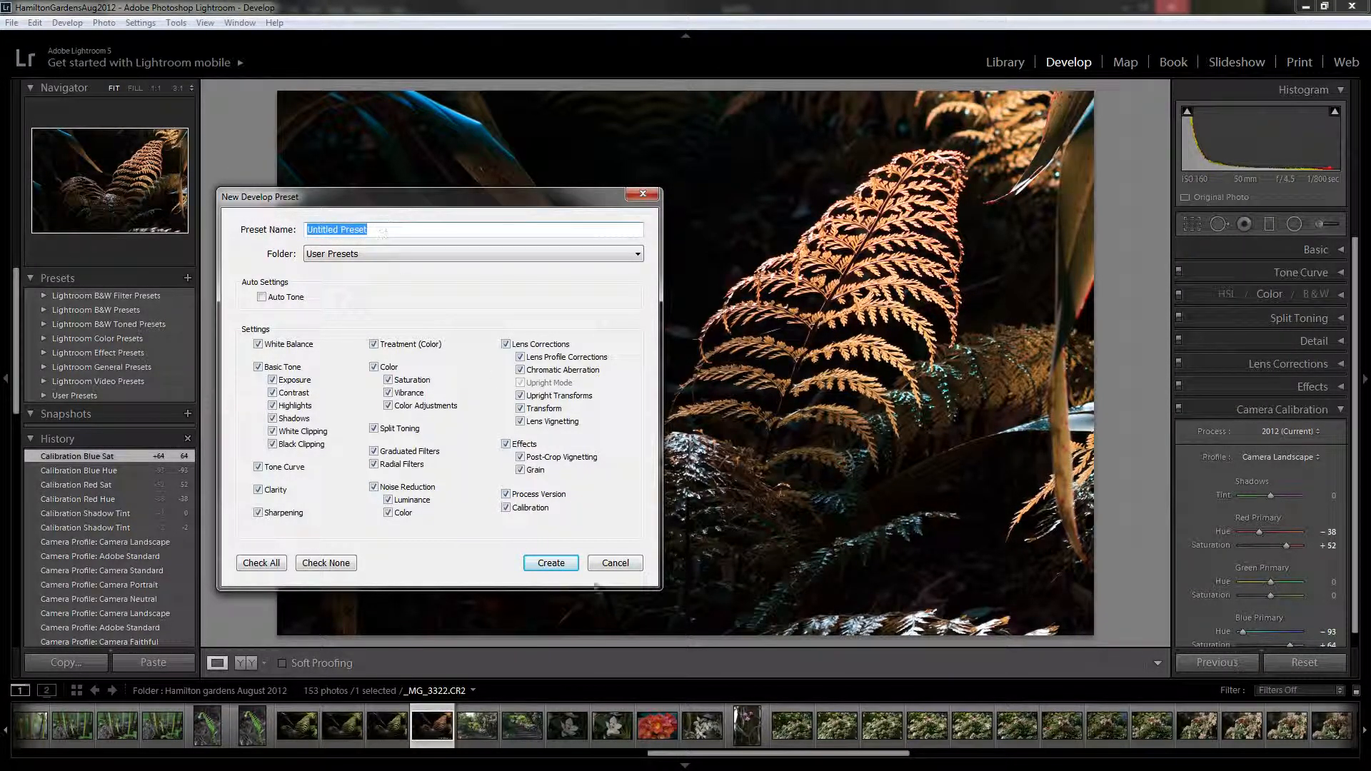
pyautogui.click(632, 568)
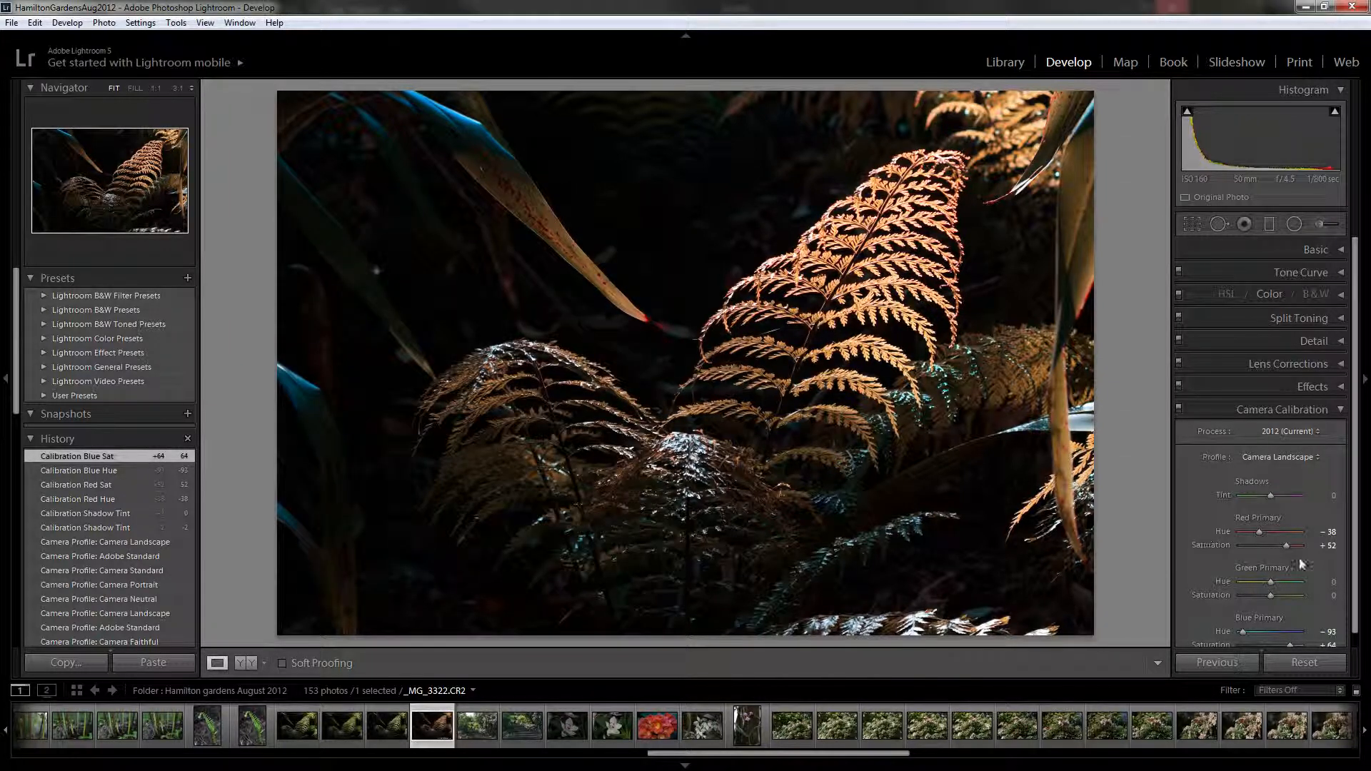
# Step: Reset the hue and saturation of both the Red Primary and the Blue Primary to 0
pyautogui.doubleClick(1284, 545)
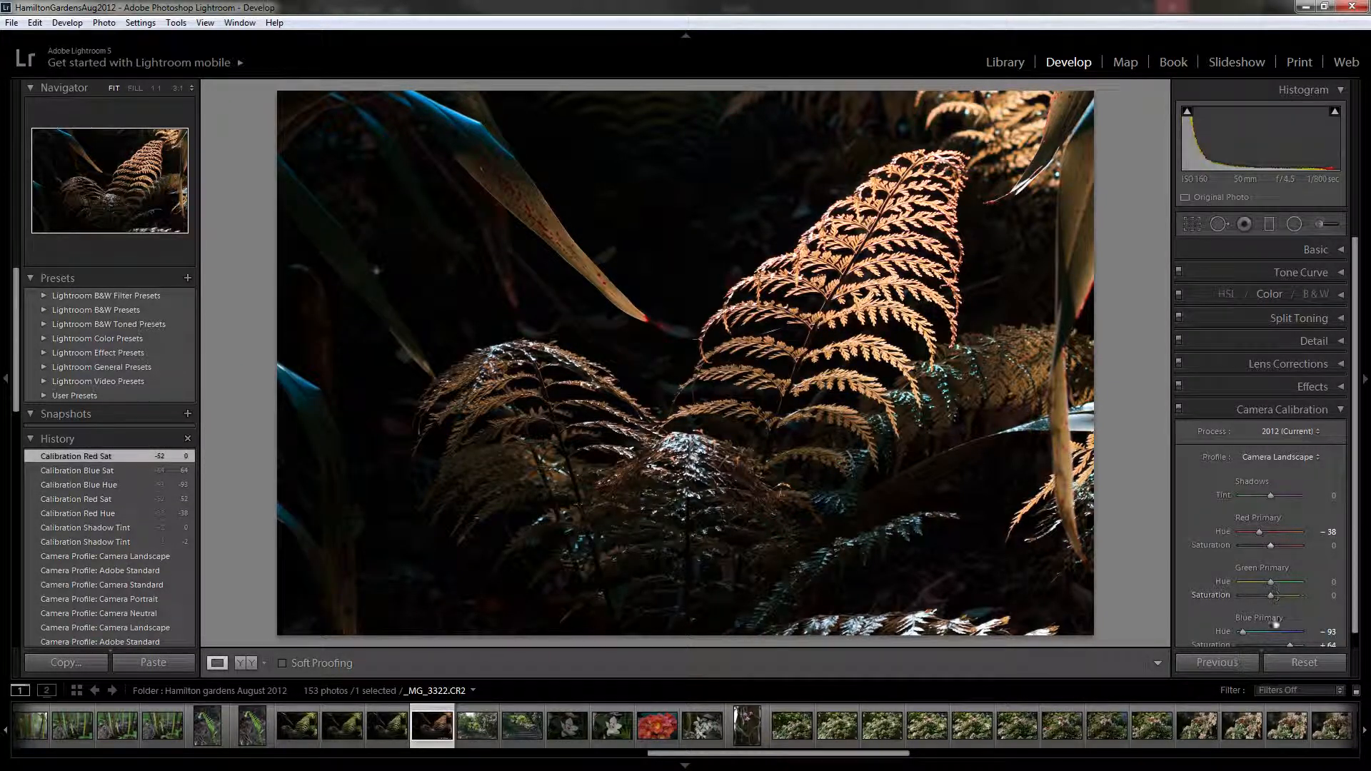
pyautogui.scroll(-1, 1278, 636)
pyautogui.doubleClick(1287, 633)
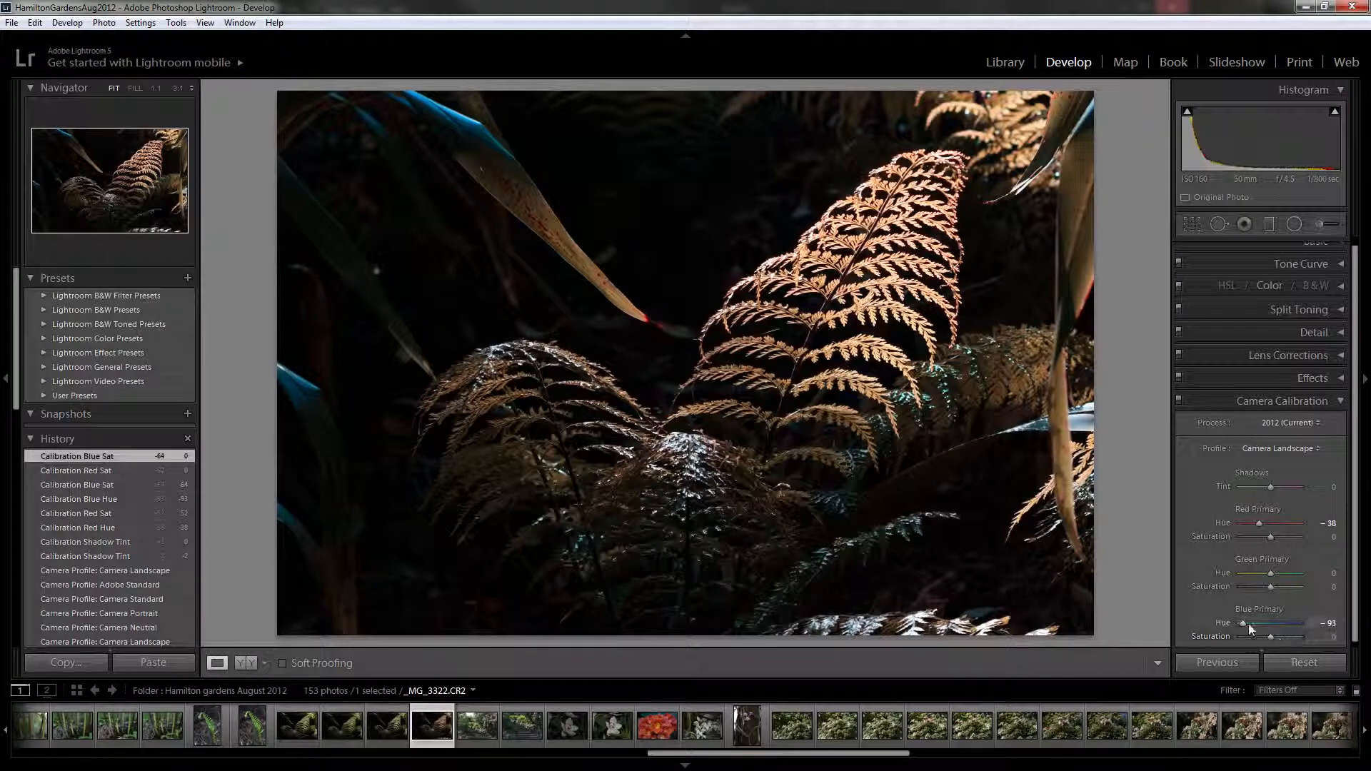
pyautogui.doubleClick(1244, 622)
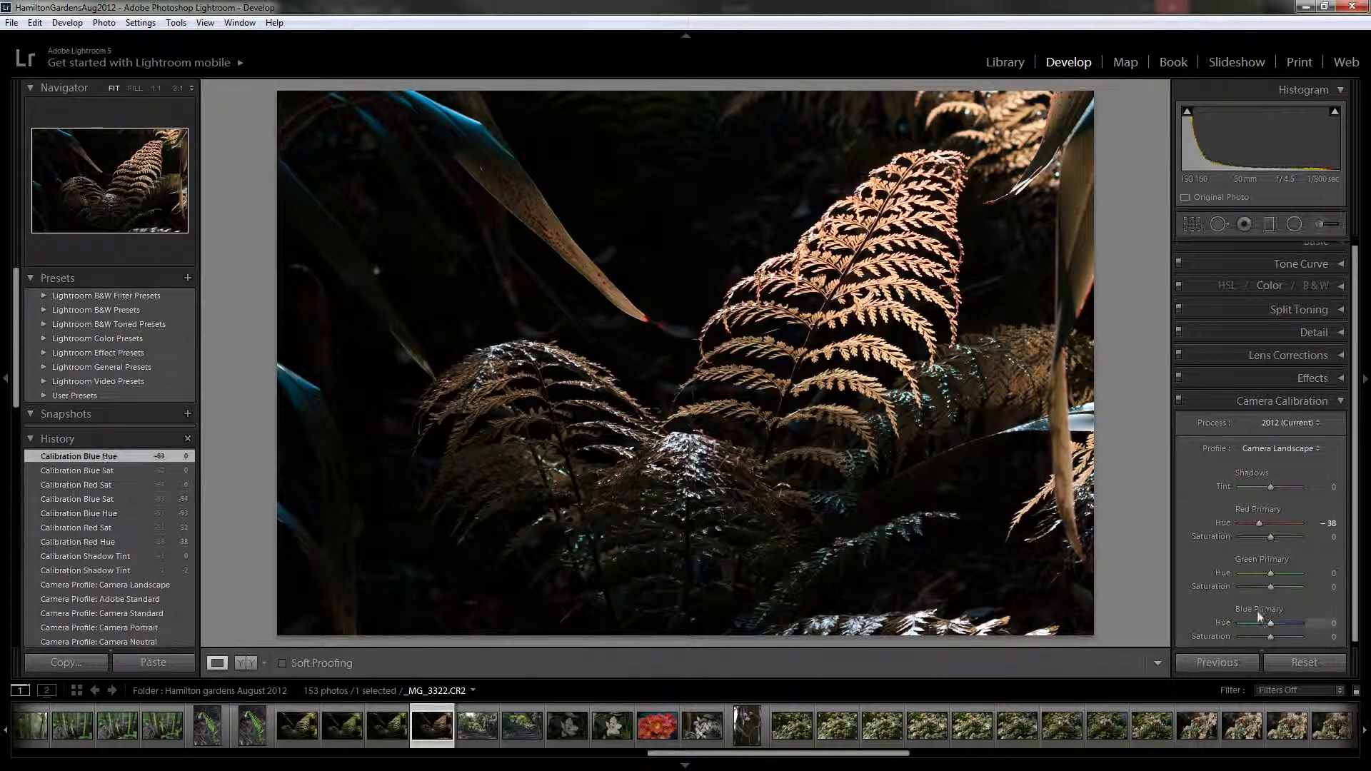
pyautogui.doubleClick(1257, 521)
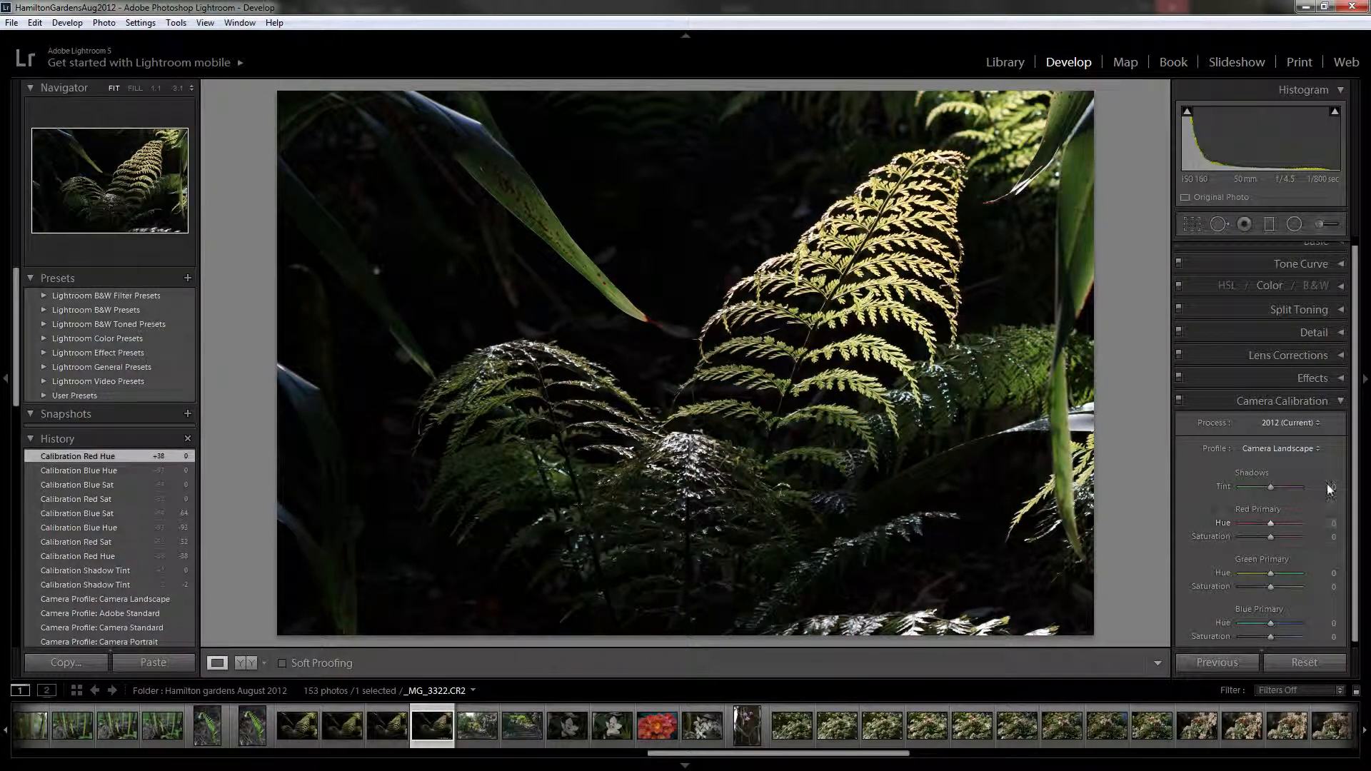
# Step: Look through the process versions available for the photo in the camera calibration settings
pyautogui.click(1317, 423)
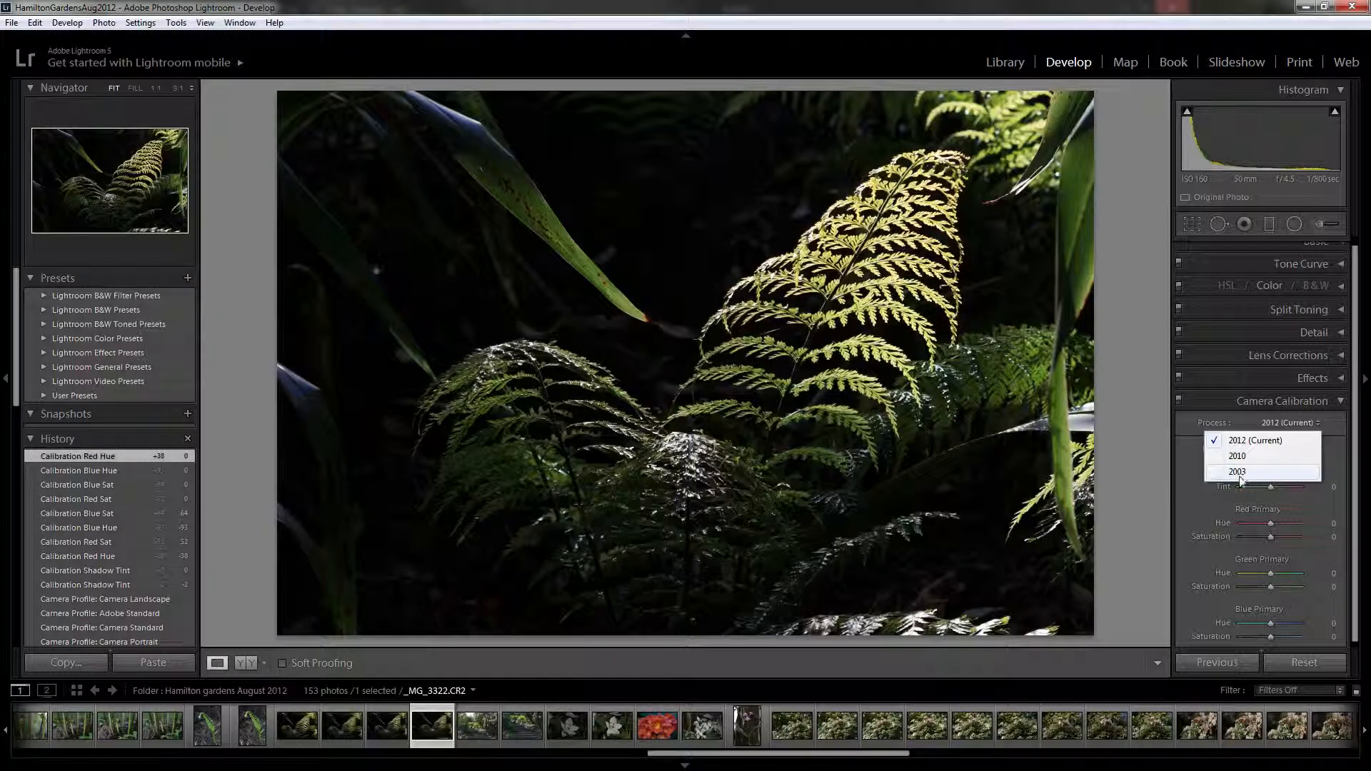
pyautogui.click(1301, 423)
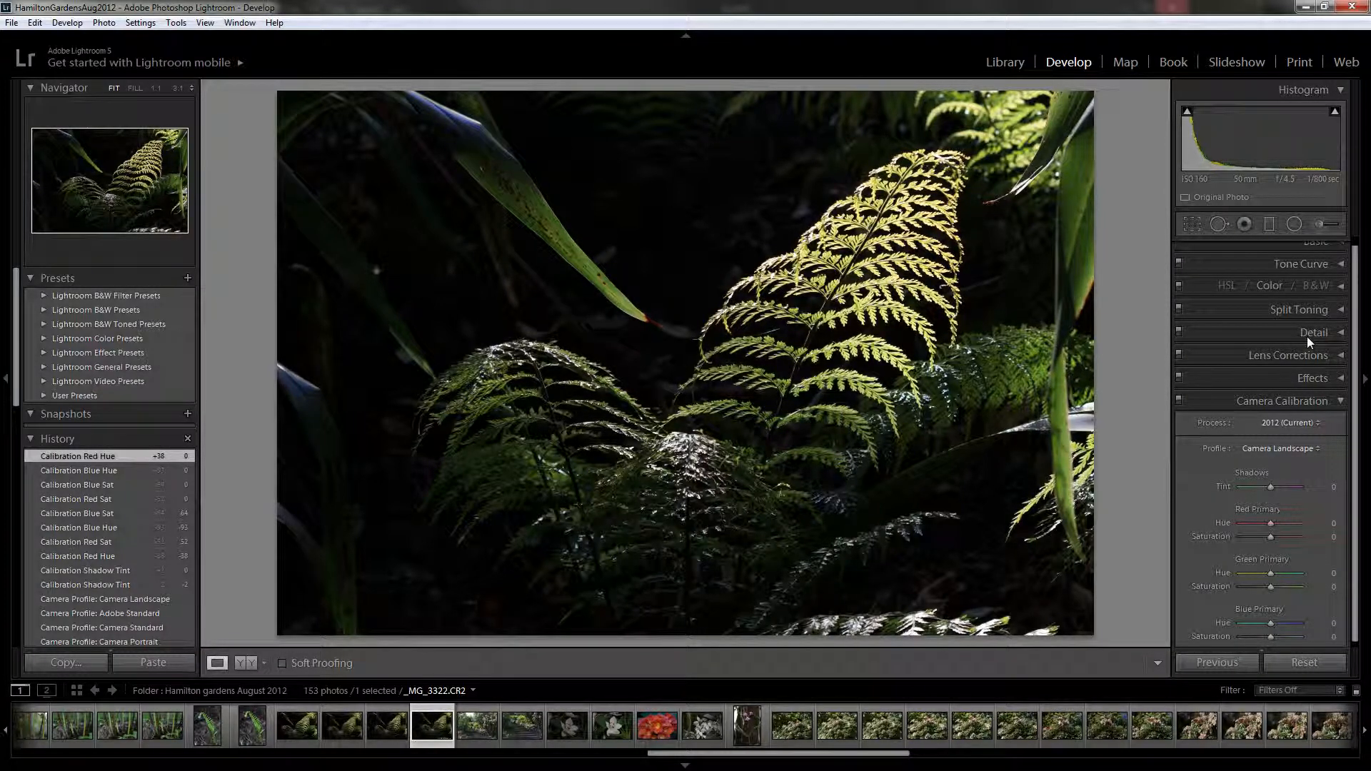
pyautogui.scroll(1, 1321, 329)
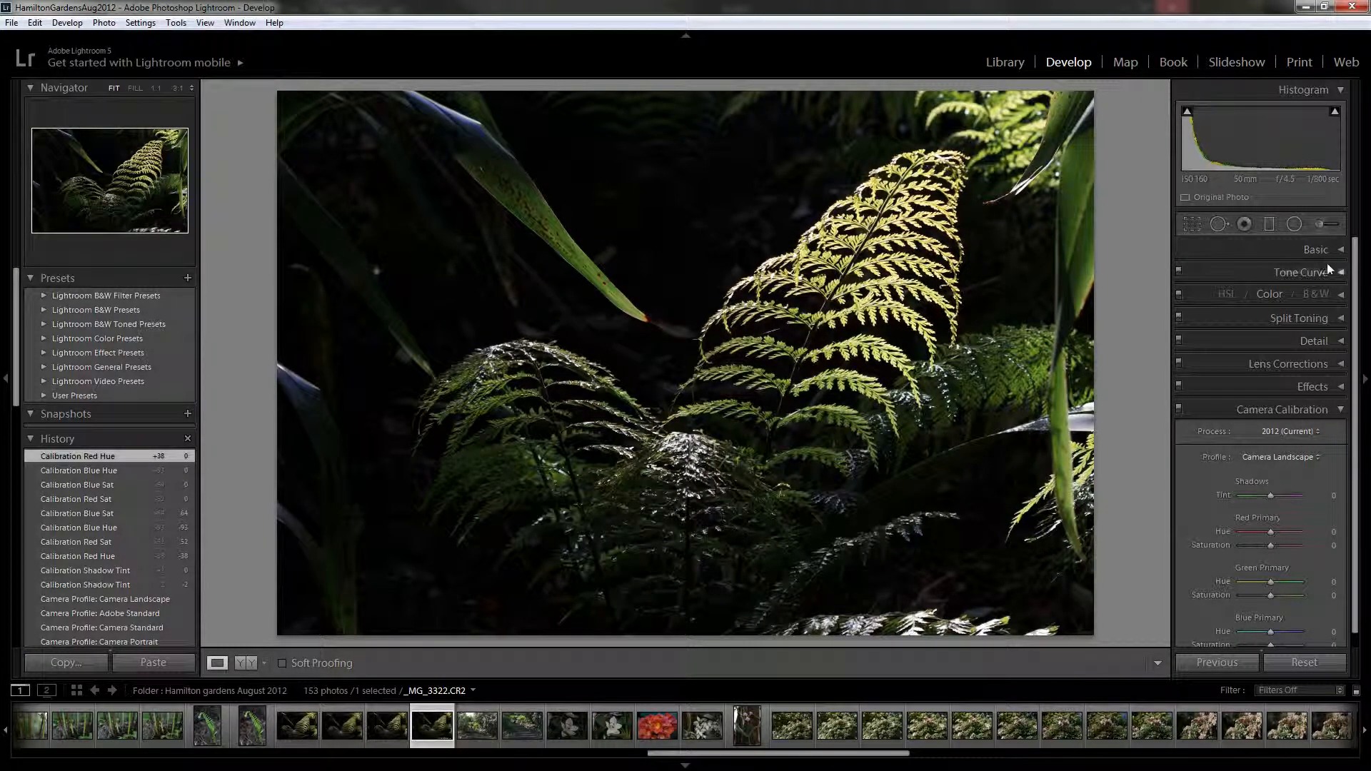
pyautogui.click(1287, 431)
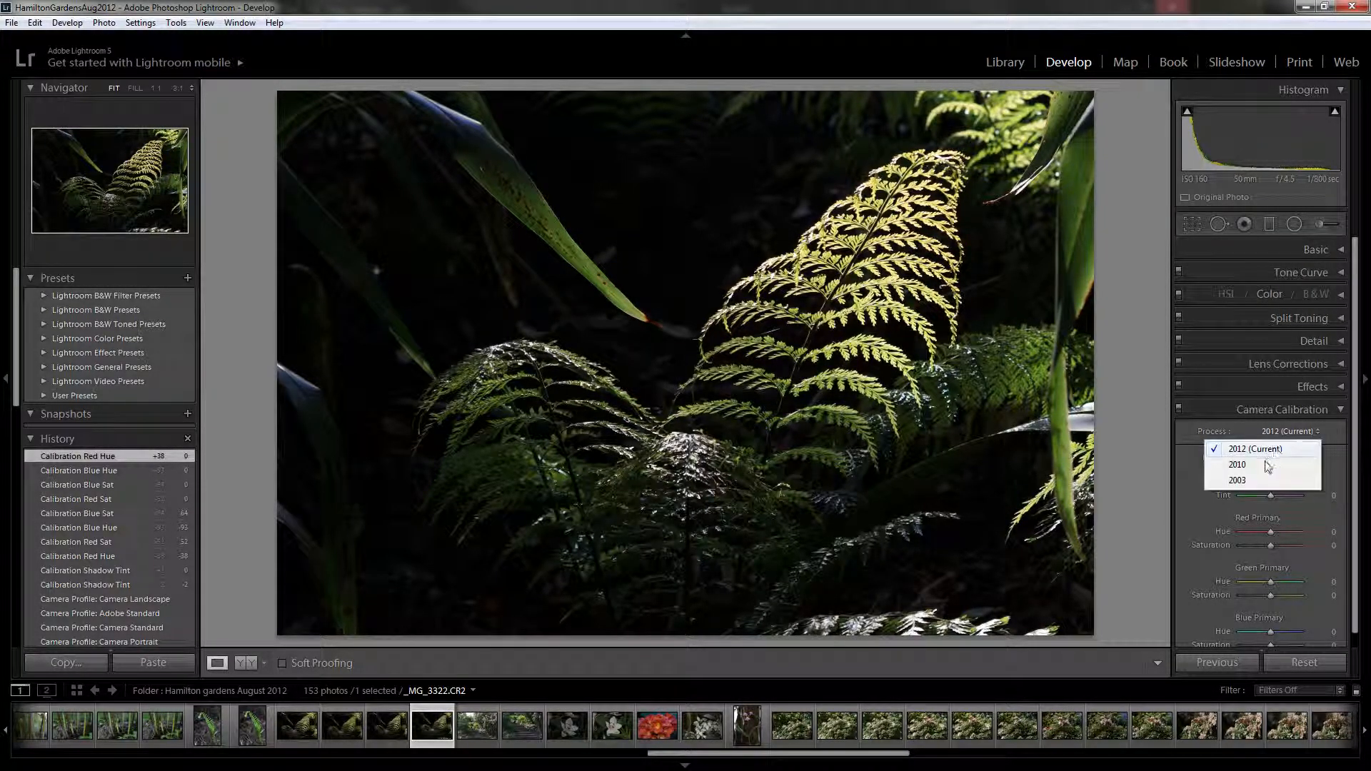
# Step: Try a Highlights adjustment and Shadows at +100 in the basic tone settings, resetting both to 0
pyautogui.click(1343, 250)
pyautogui.click(1344, 248)
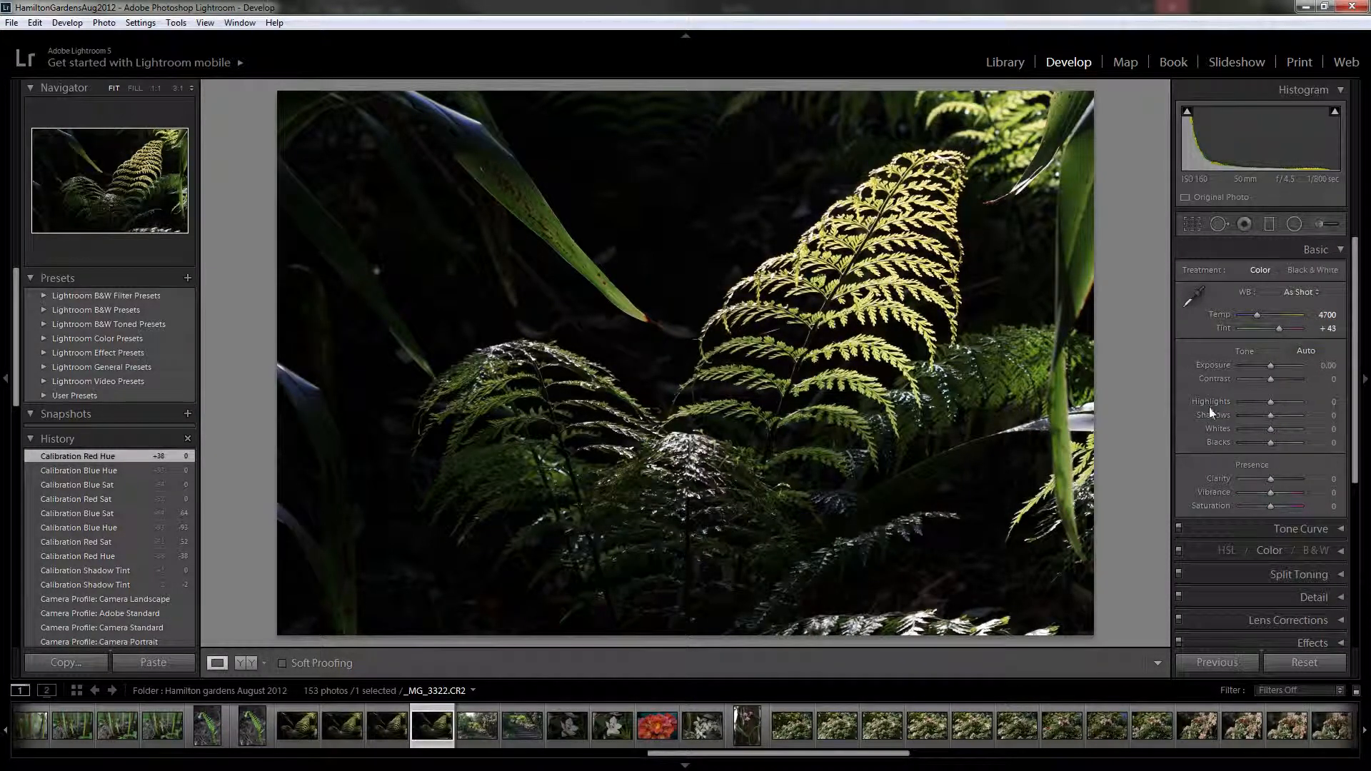
pyautogui.moveTo(1270, 401); pyautogui.dragTo(1323, 427)
pyautogui.doubleClick(1275, 400)
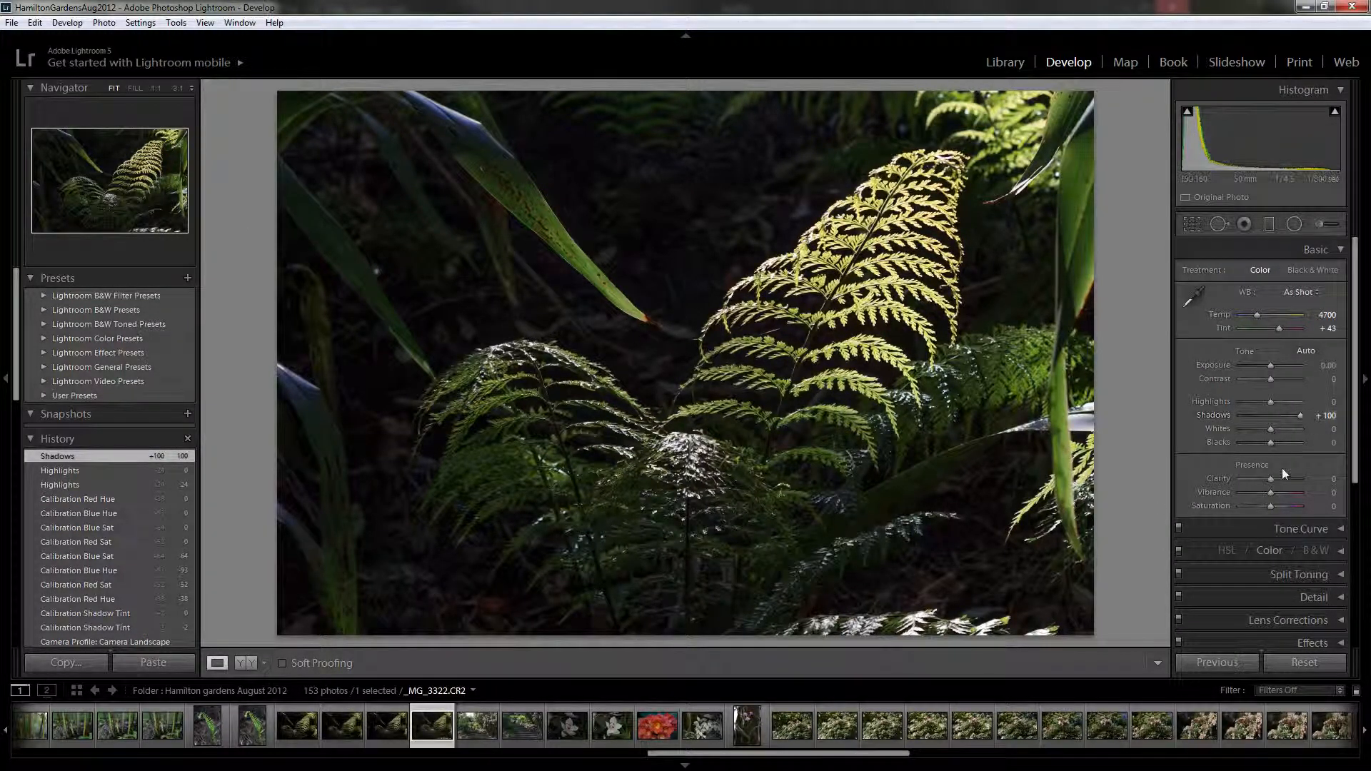
pyautogui.doubleClick(1299, 416)
# Step: Change the photo's process version to 2010 and bring up its basic tone controls
pyautogui.scroll(-5, 1300, 418)
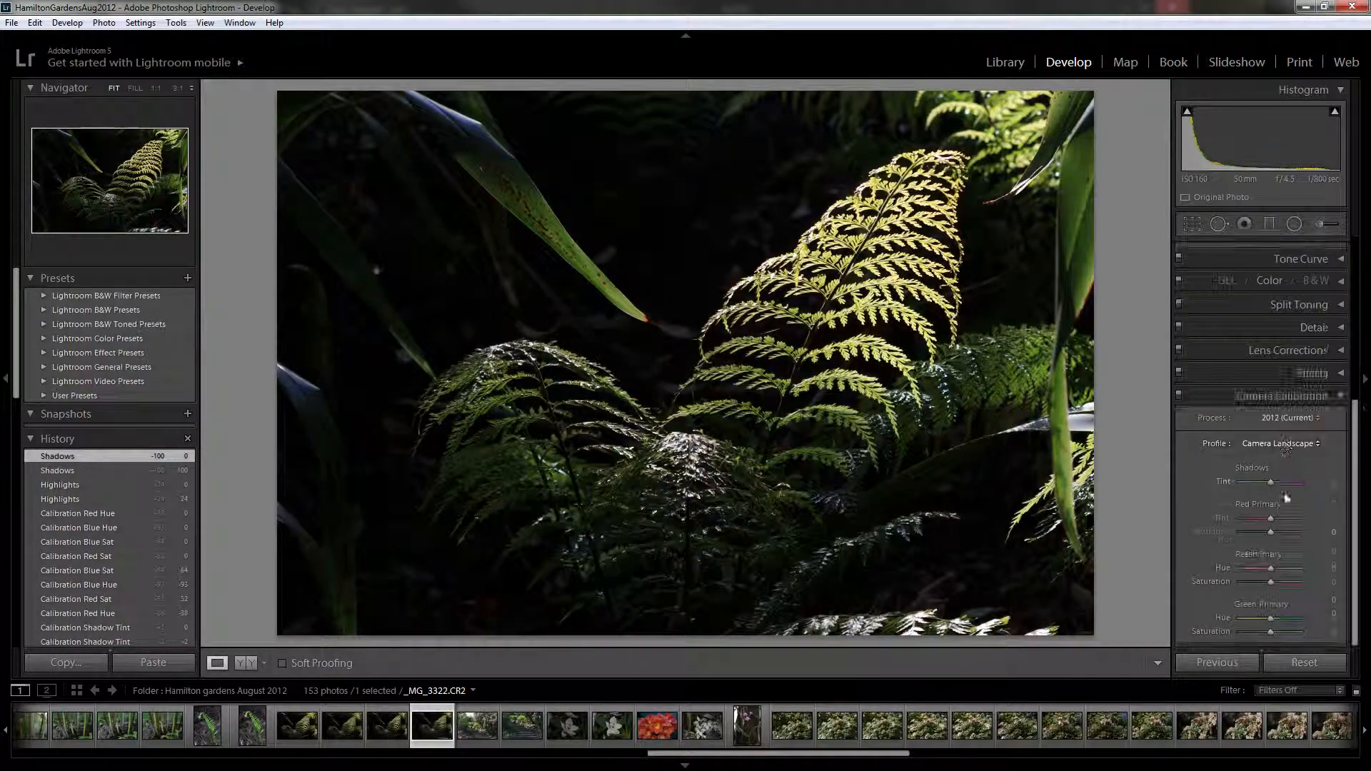
pyautogui.click(1307, 419)
pyautogui.click(1275, 452)
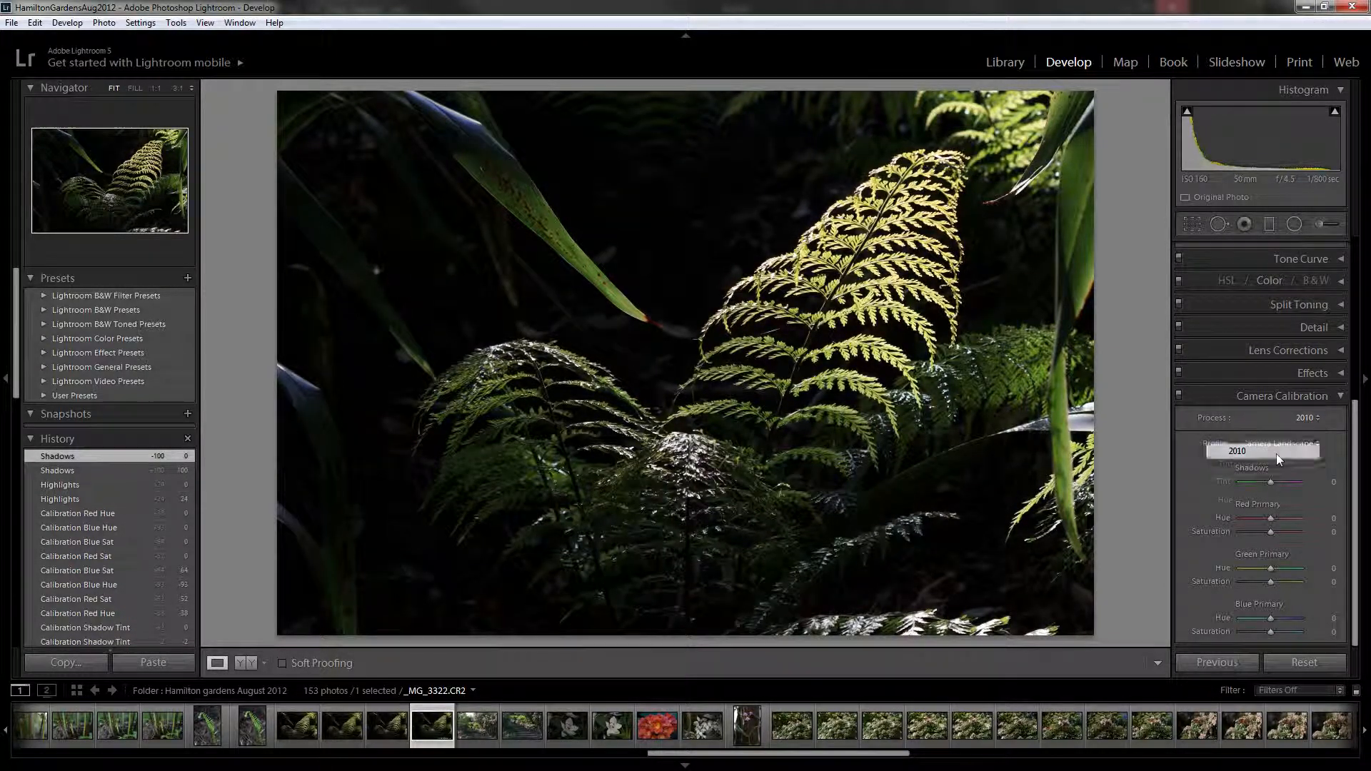
pyautogui.scroll(5, 1301, 443)
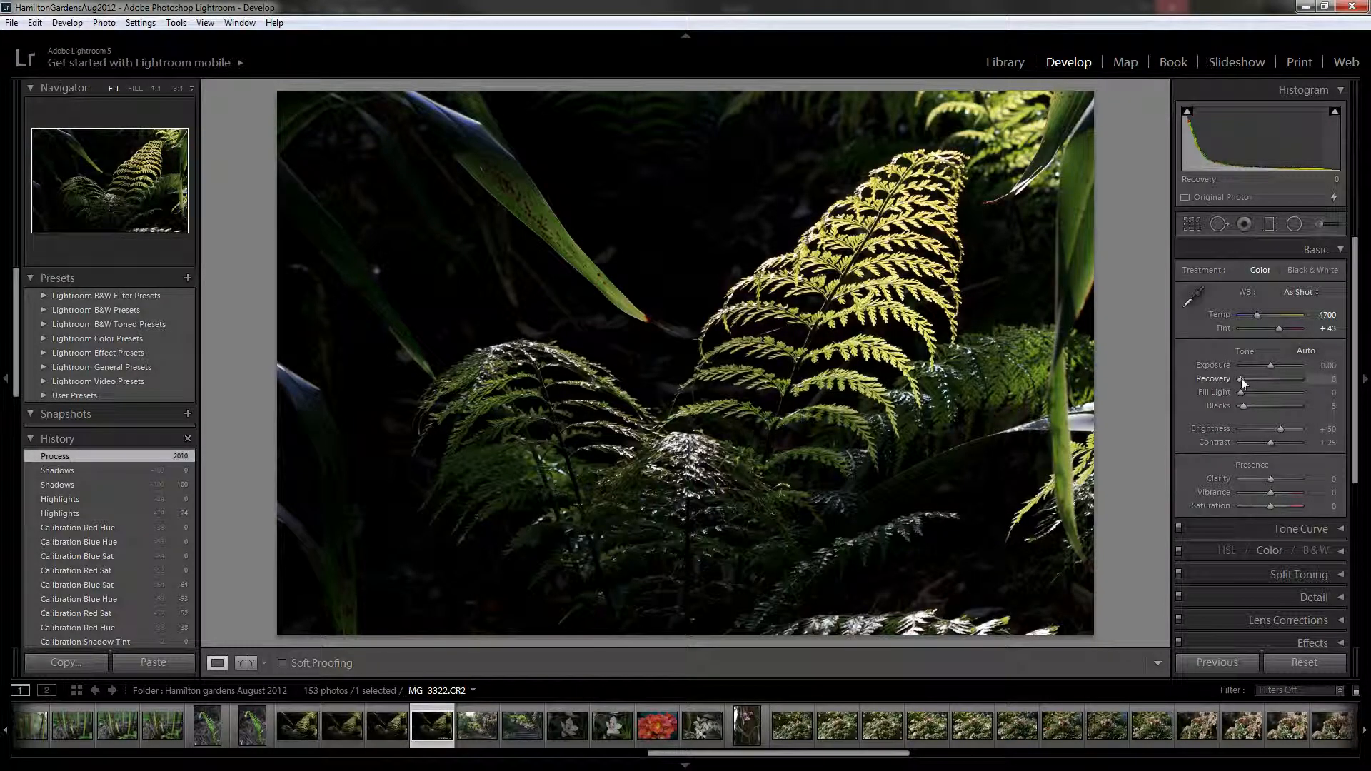
# Step: Try Fill Light at 100 in the basic tone settings and reset it to 0
pyautogui.moveTo(1241, 378)
pyautogui.mouseDown()
pyautogui.moveTo(1257, 378)
pyautogui.moveTo(1238, 379)
pyautogui.mouseUp()
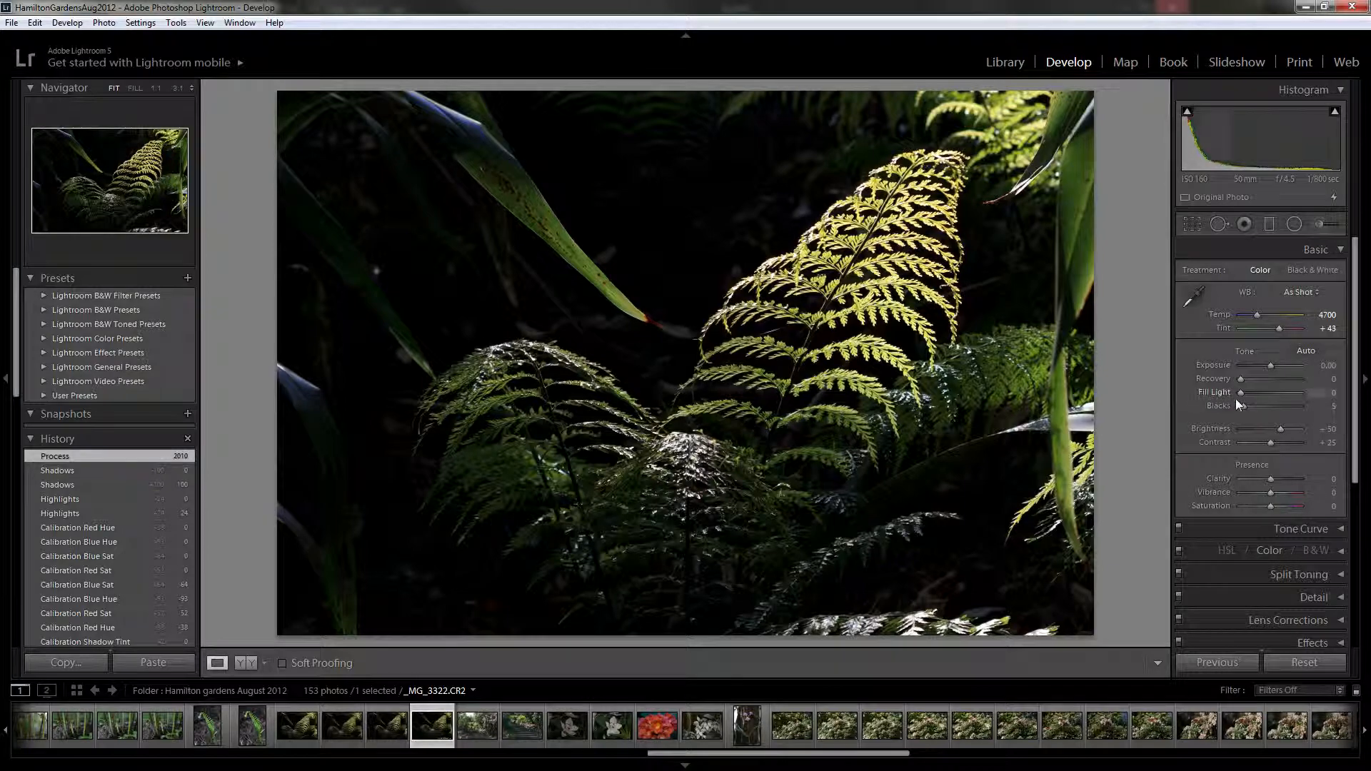
pyautogui.moveTo(1241, 392); pyautogui.dragTo(1326, 392)
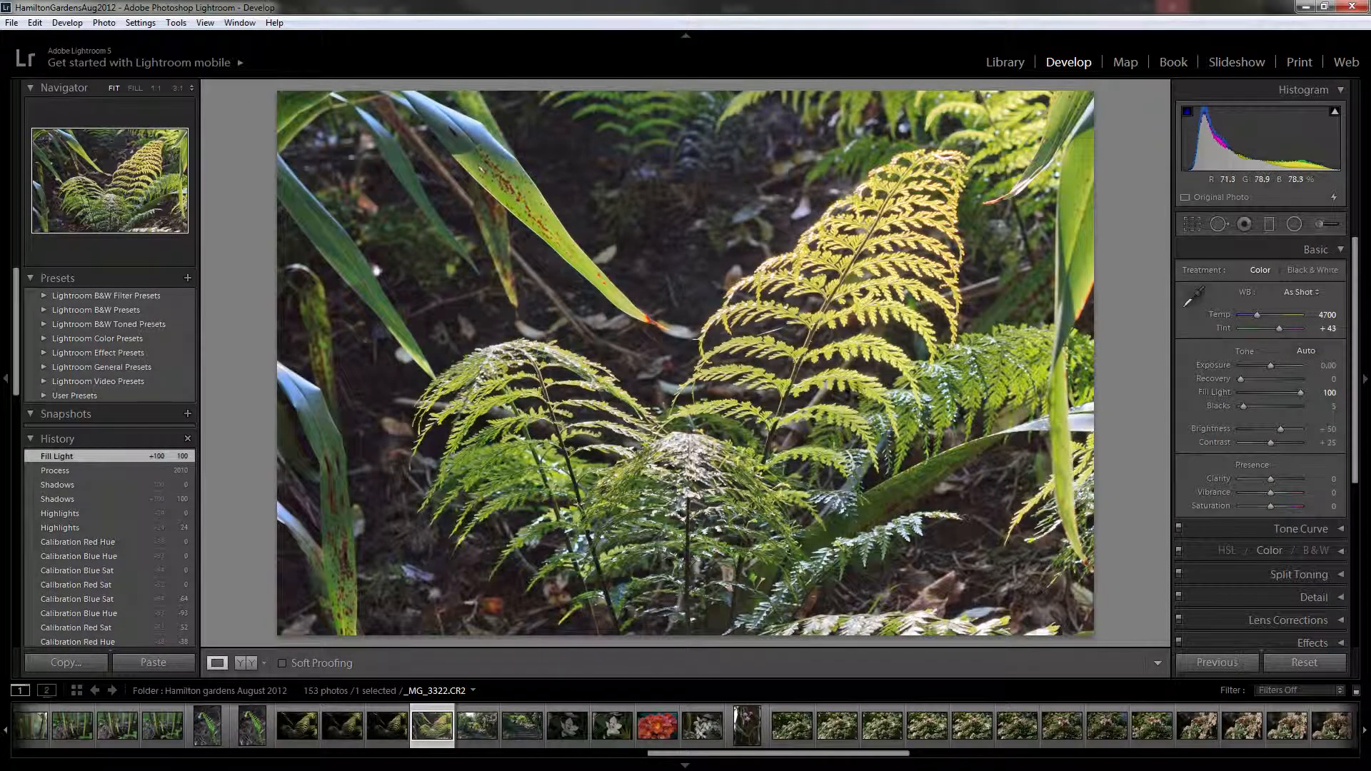
pyautogui.doubleClick(1301, 393)
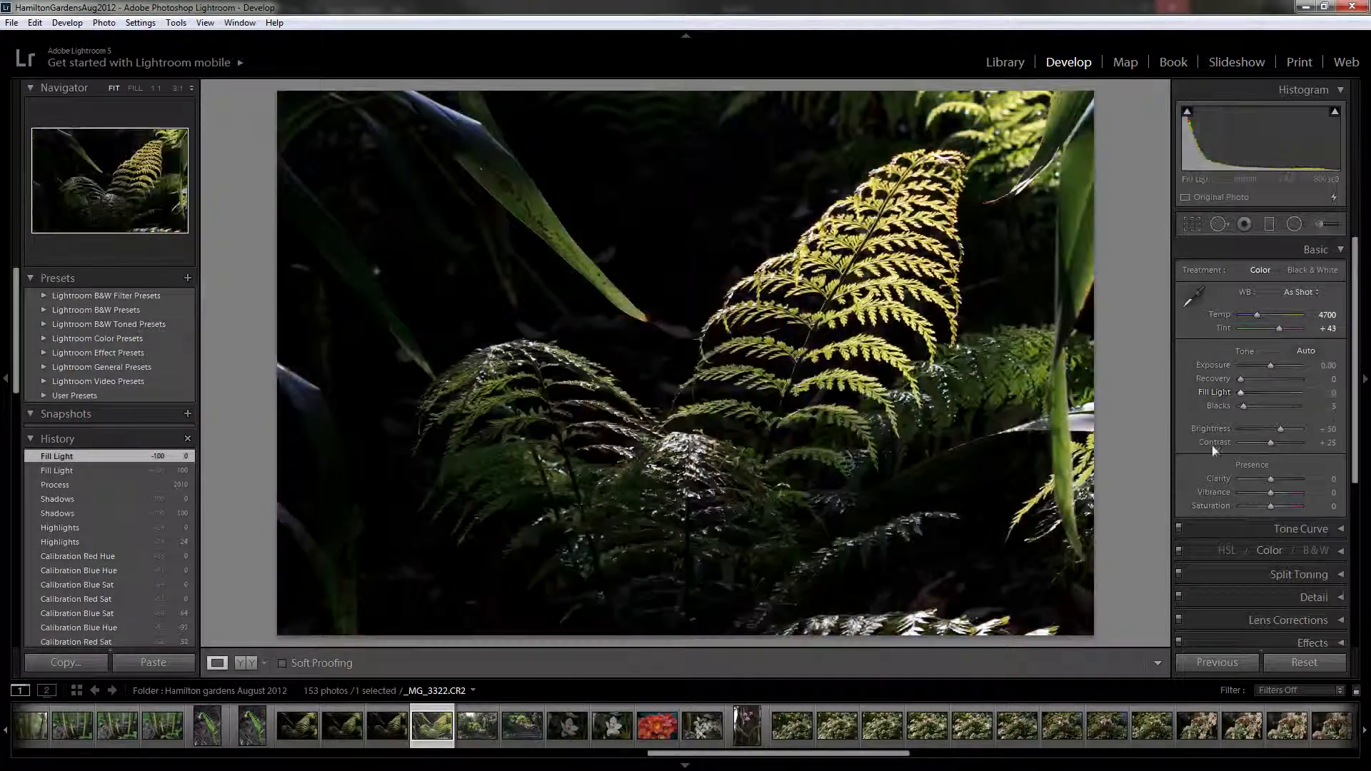
# Step: Change the photo's process version to 2012 (Current), then collapse the basic adjustments and camera calibration settings
pyautogui.scroll(-3, 1211, 444)
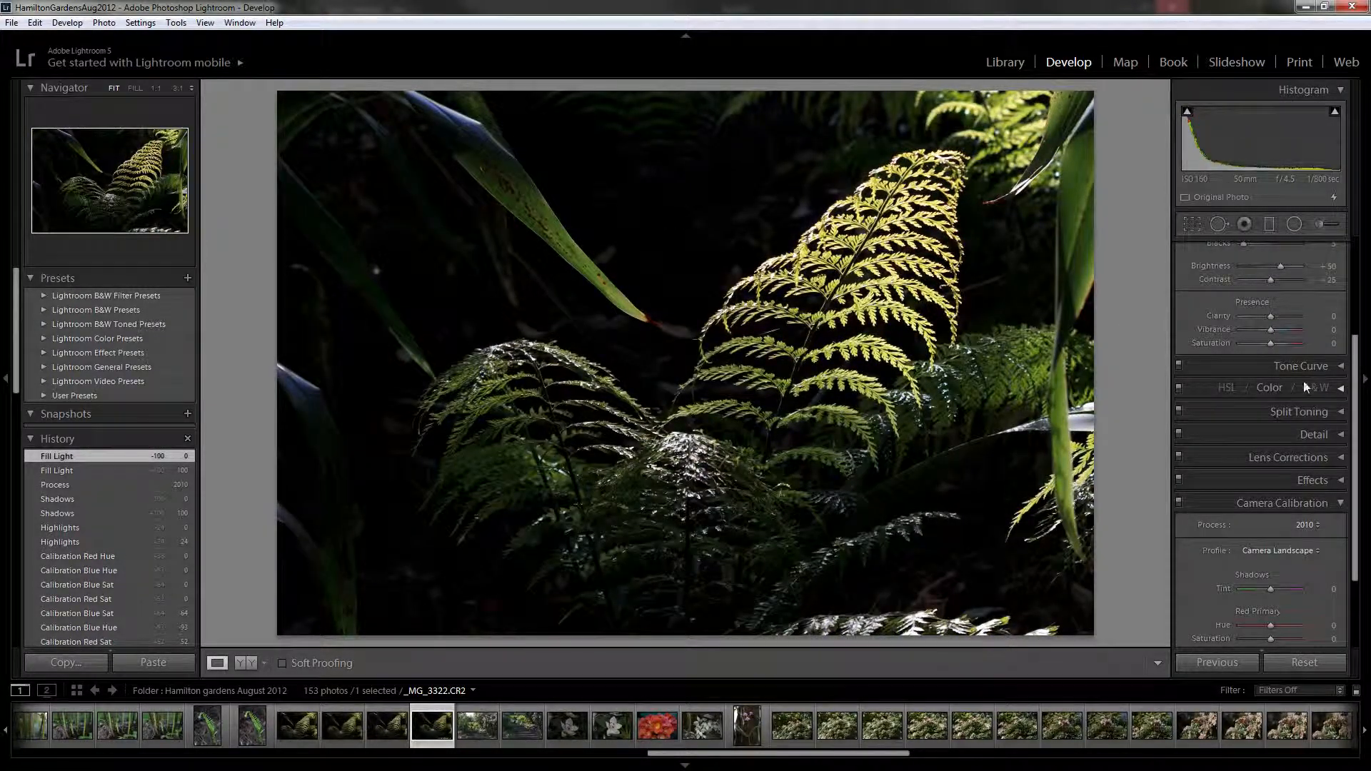
pyautogui.scroll(-3, 1296, 400)
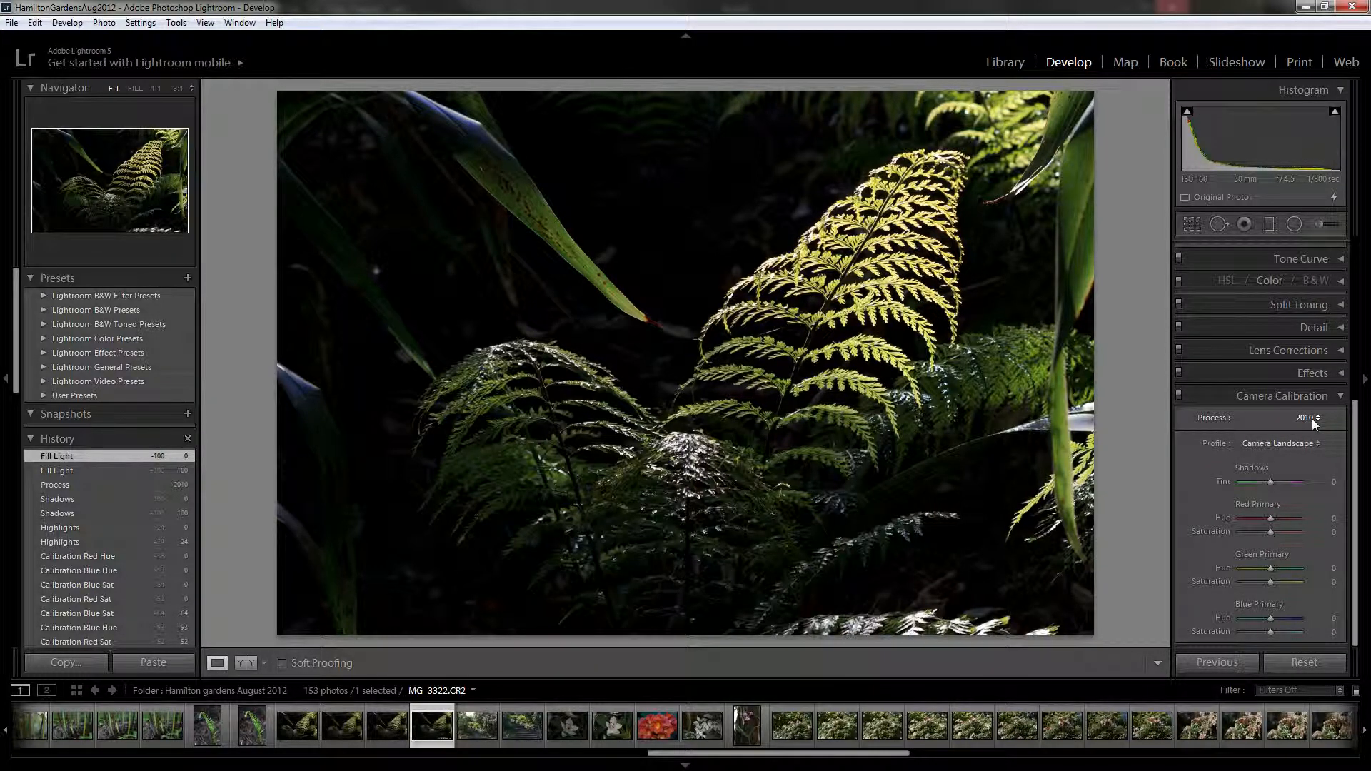
pyautogui.click(1311, 418)
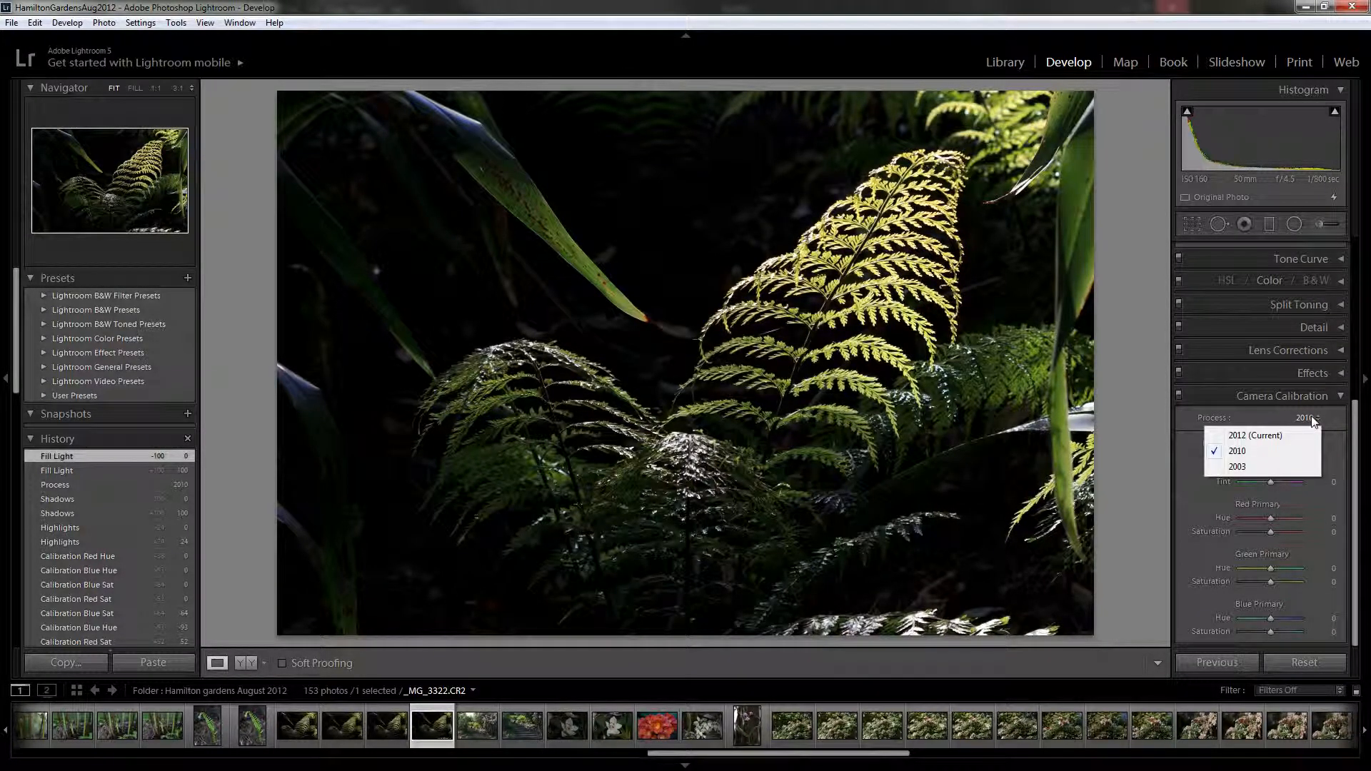
pyautogui.click(1254, 436)
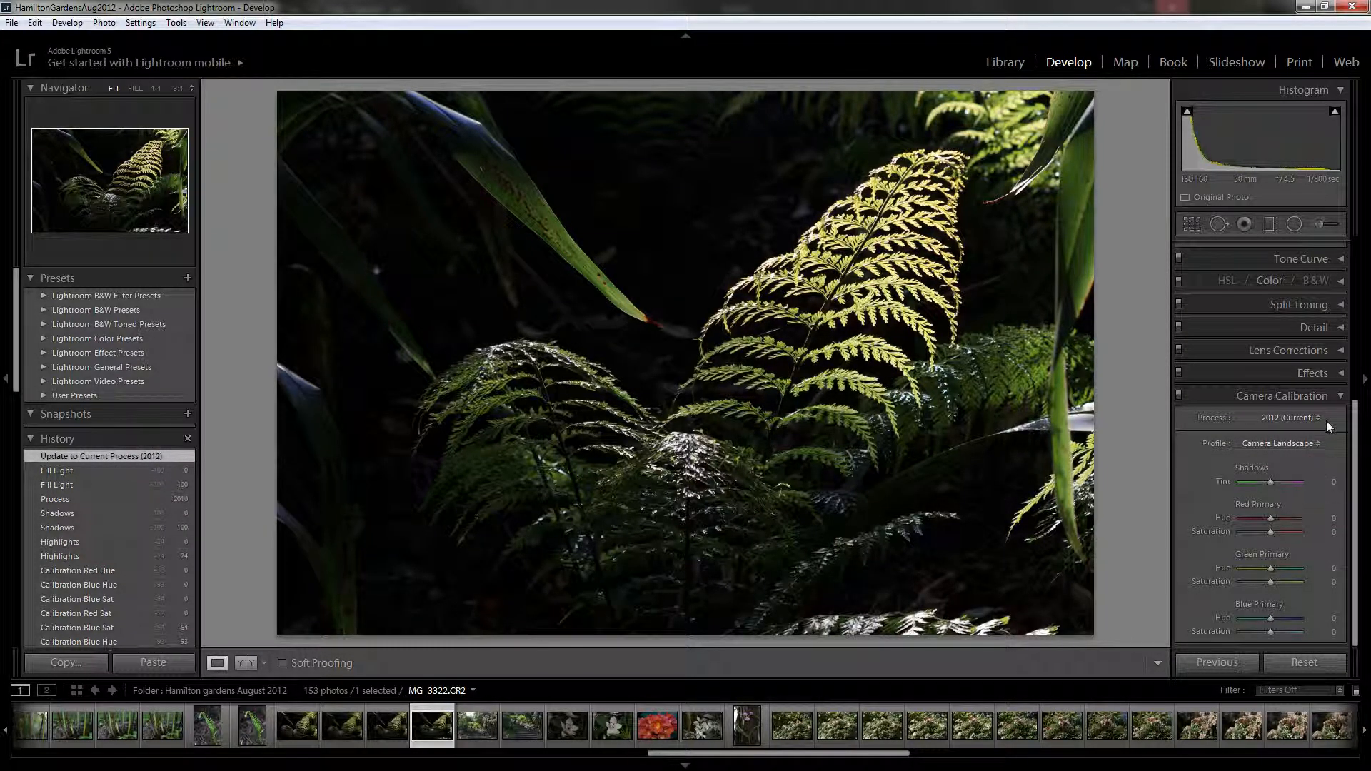
pyautogui.scroll(6, 1340, 395)
pyautogui.scroll(2, 1343, 357)
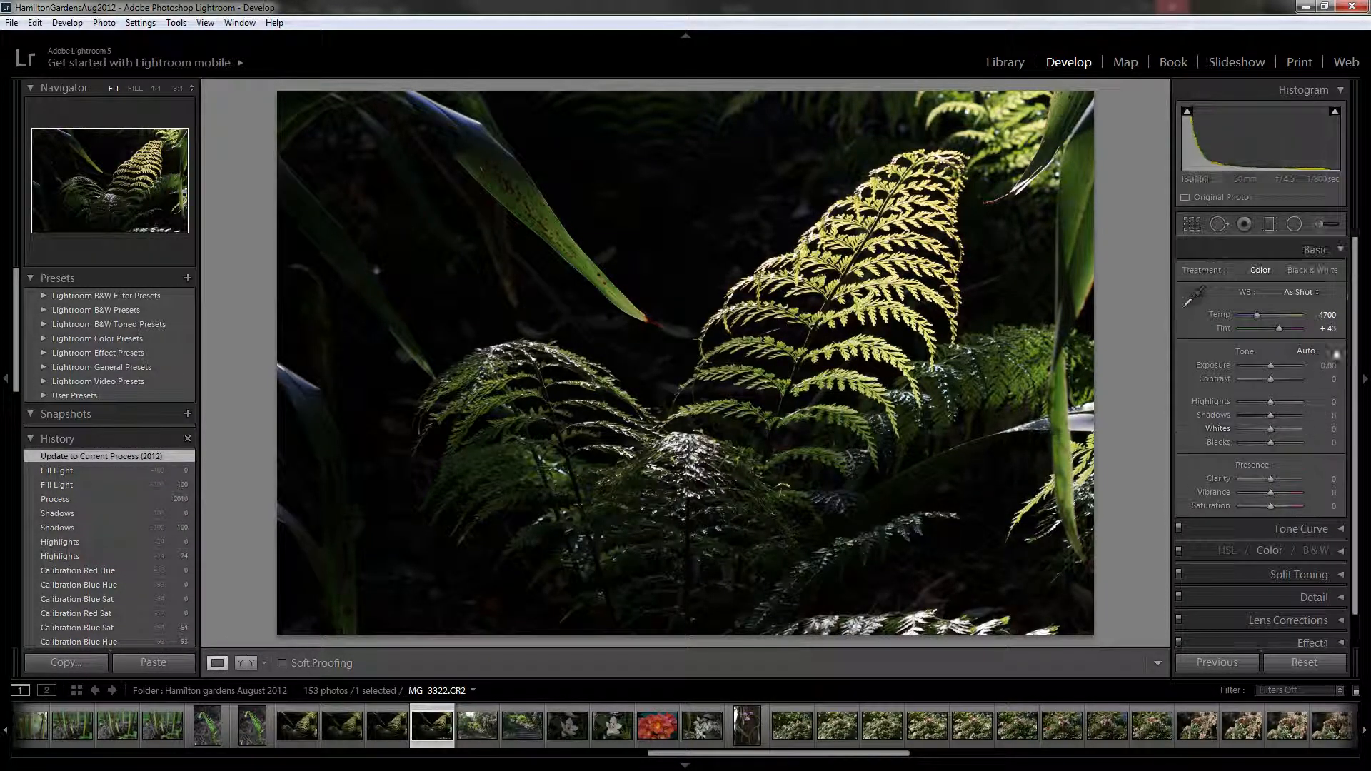
pyautogui.click(1342, 250)
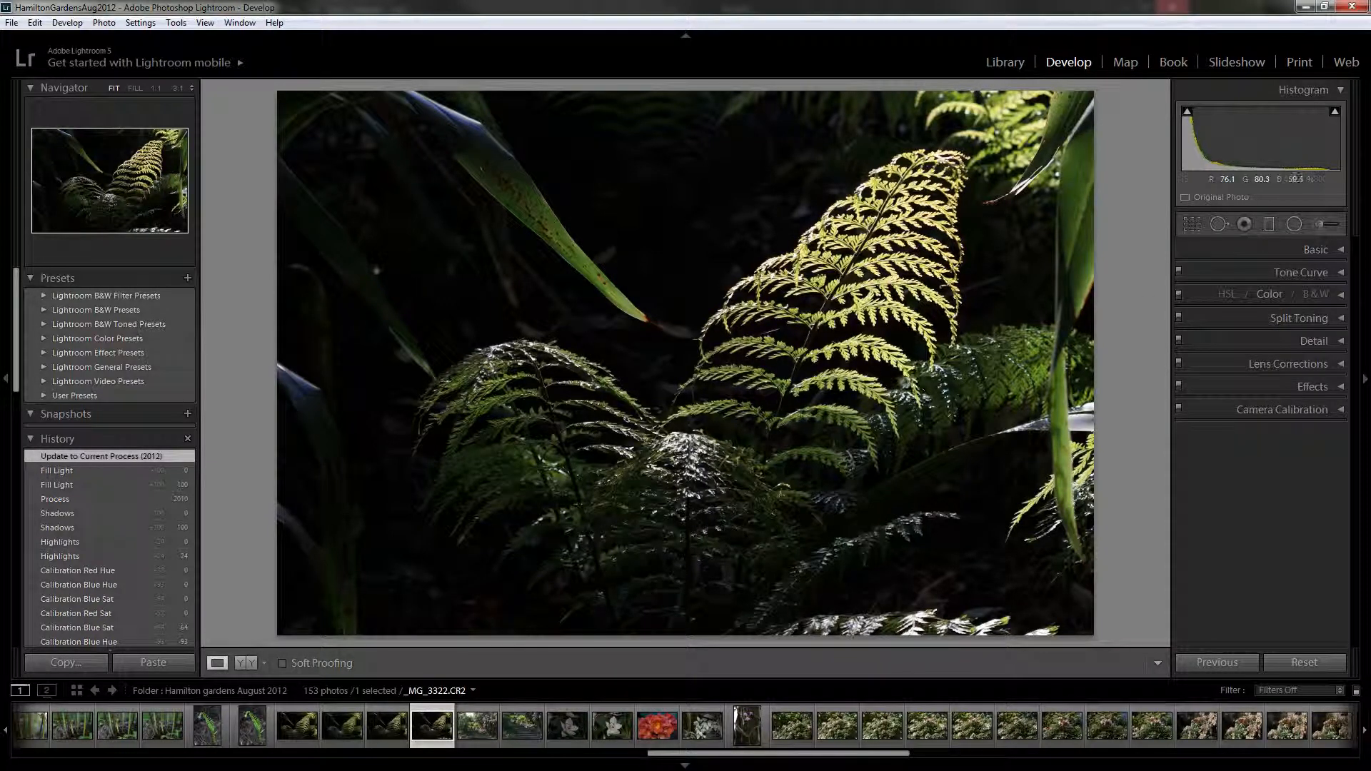